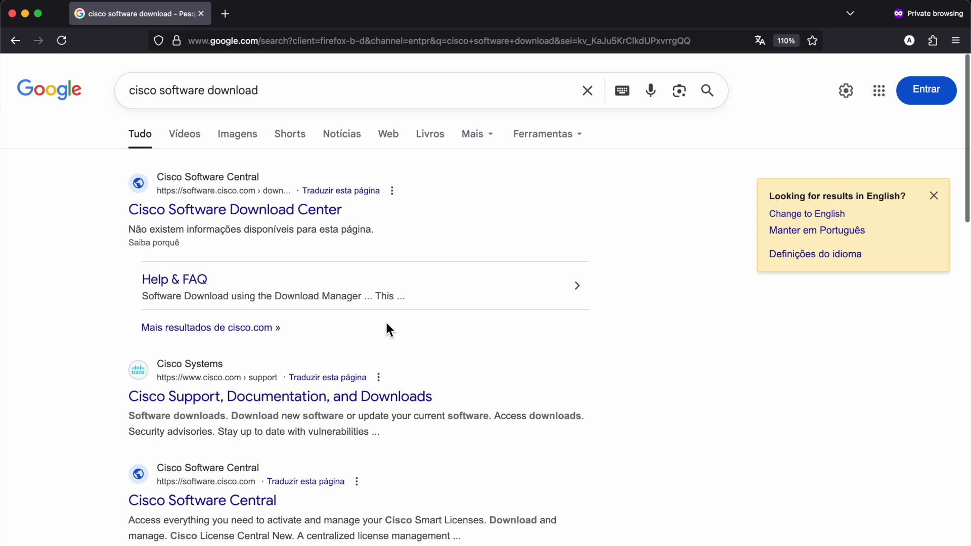
- Open the Cisco Software Download Center and find the Modeling Labs downloads by searching for "modelin"
click(270, 216)
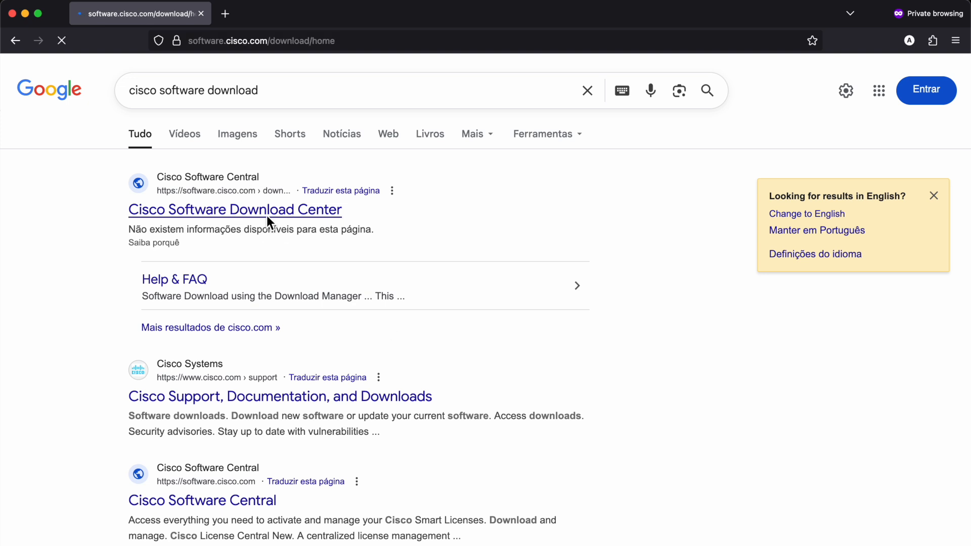
text(modelin)
click(384, 427)
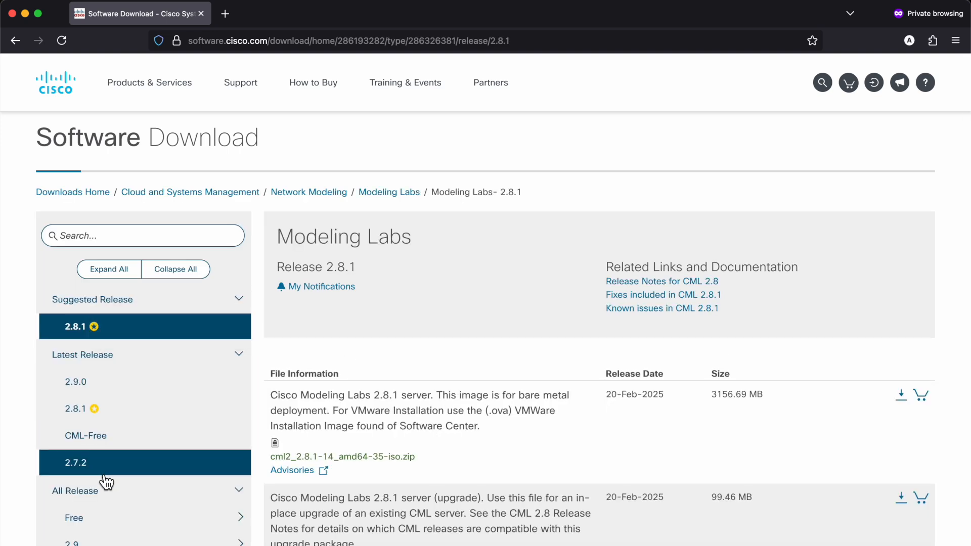
- Review the downloadable files of the CML-Free release of Modeling Labs
click(124, 448)
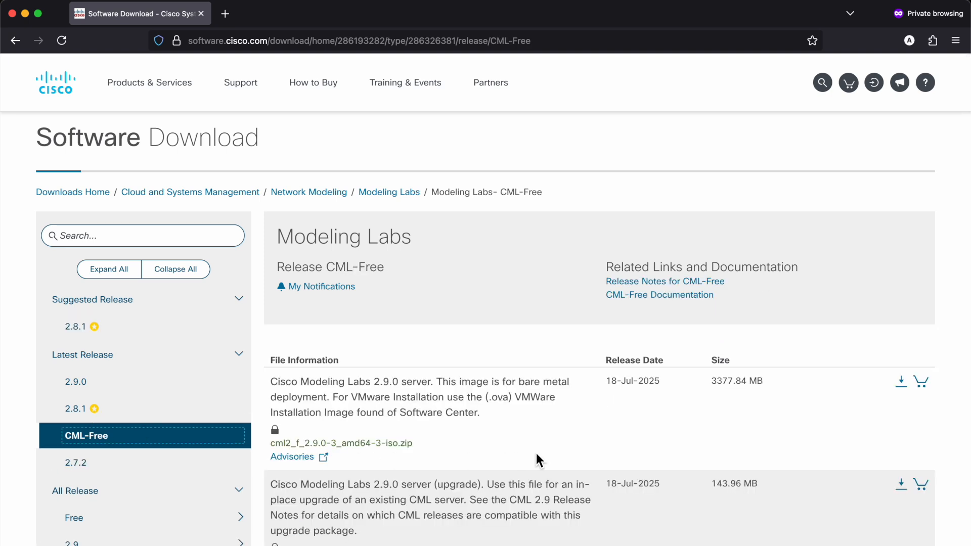
scroll(566, 453, down, 5)
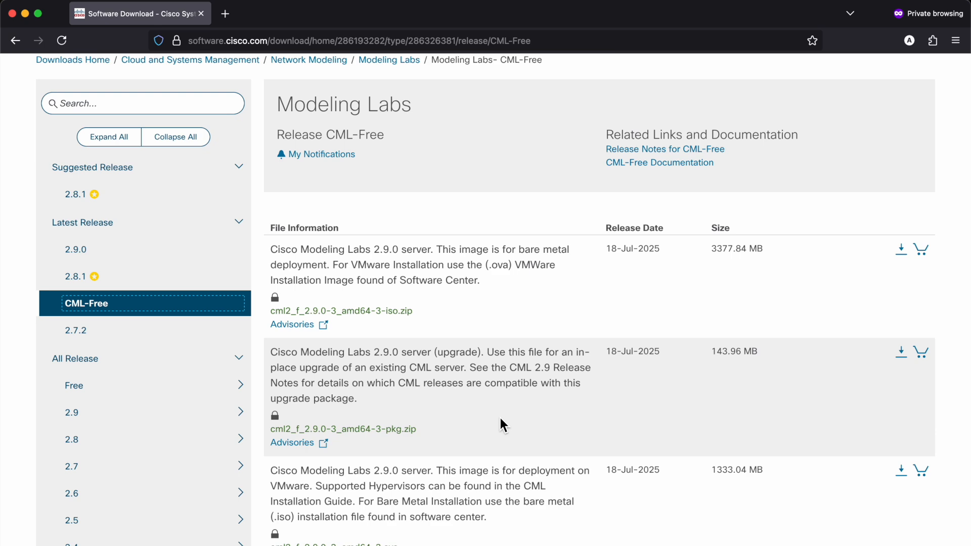
scroll(499, 418, up, 1)
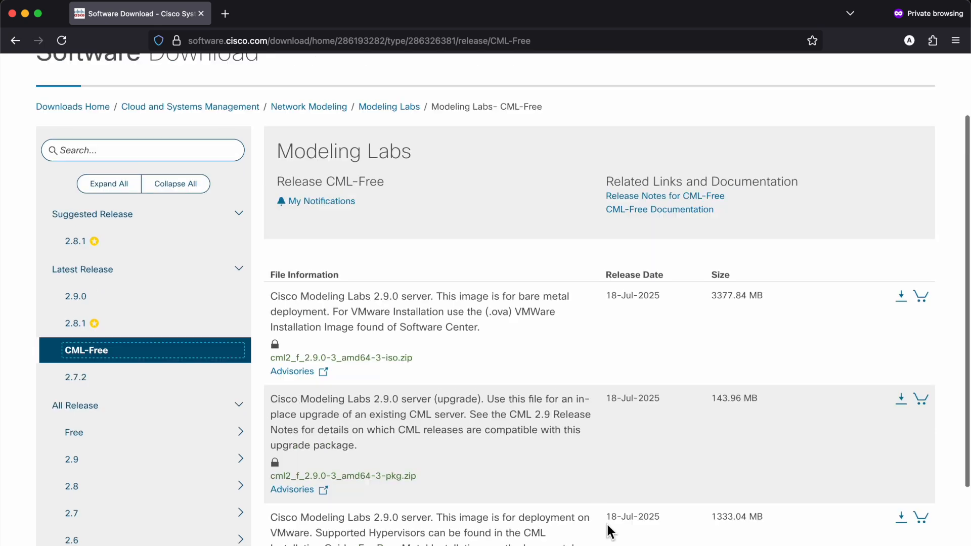
- Open Modeling Labs release 2.9.0 and review its downloadable server and reference platform files
click(130, 306)
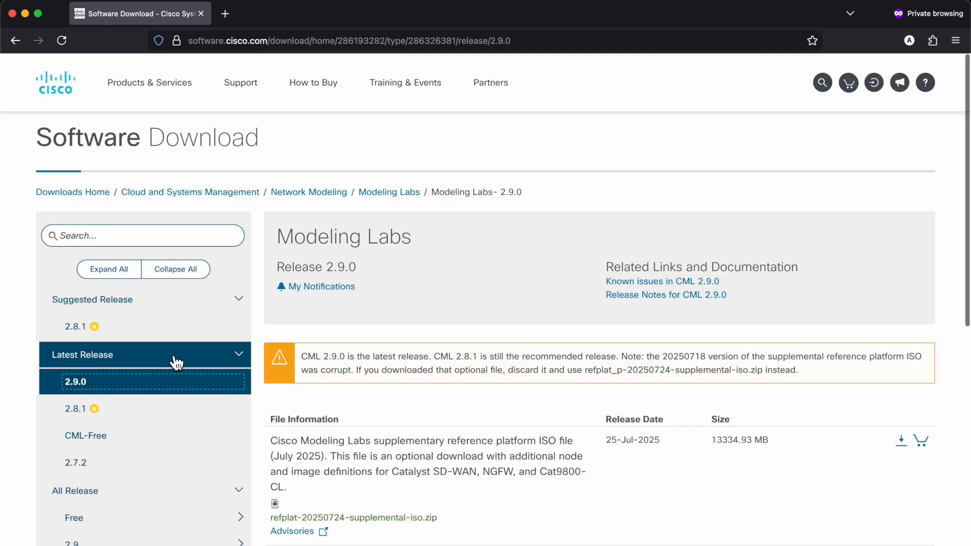
scroll(428, 539, down, 8)
drag(405, 313, 268, 317)
click(390, 322)
click(579, 329)
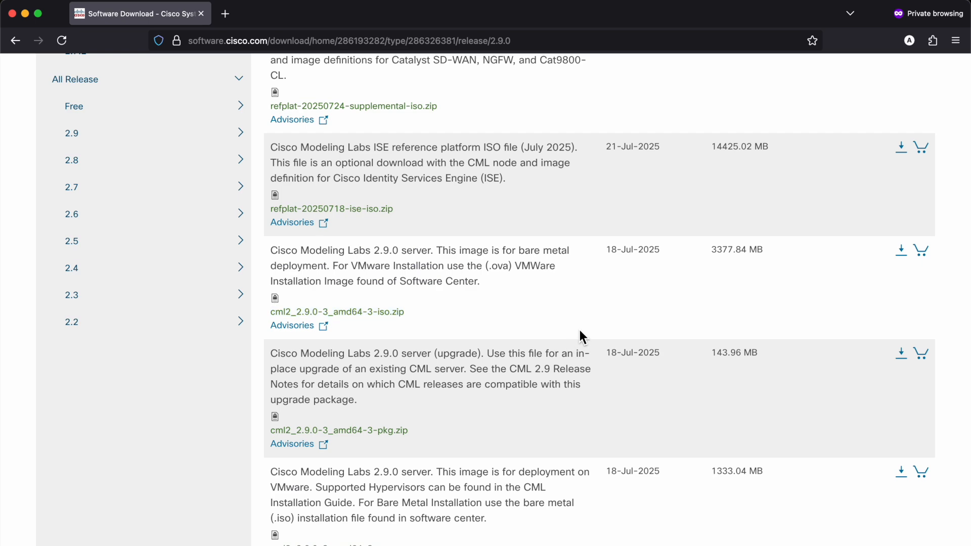
scroll(579, 329, down, 3)
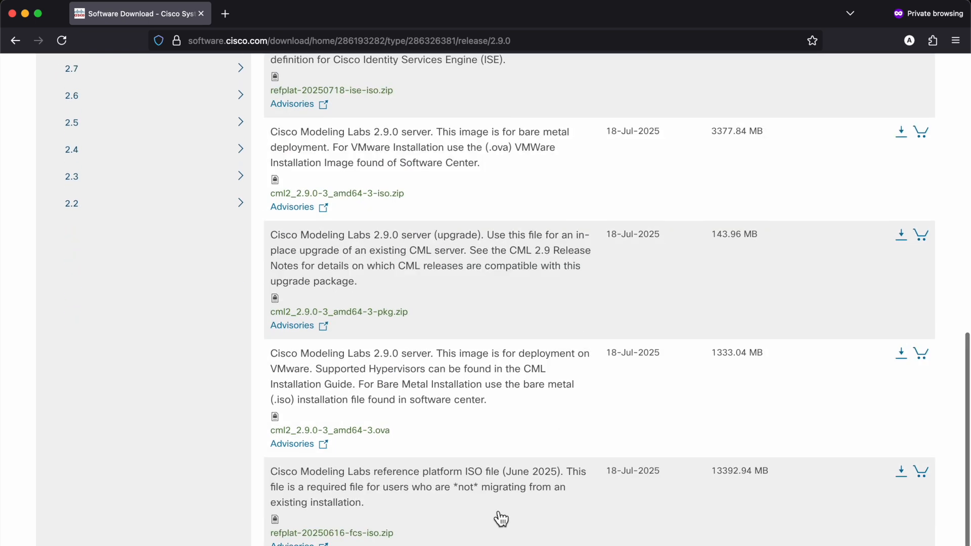
- Inspect the details of refplat-20250616-fcs-iso.zip and of the supplementary reference platform file refplat-20250724-supplemental-iso.zip
click(361, 534)
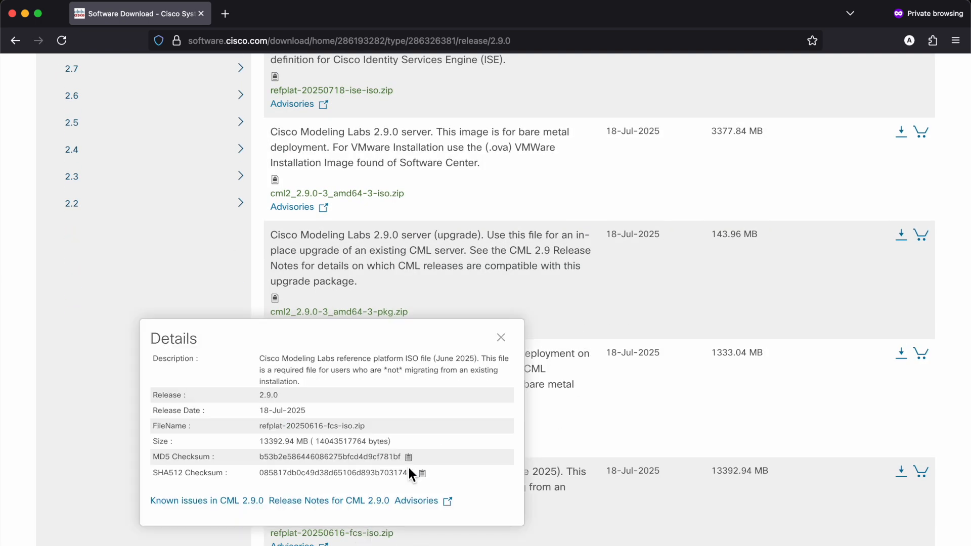
click(527, 490)
scroll(659, 518, up, 3)
scroll(659, 518, up, 5)
click(425, 304)
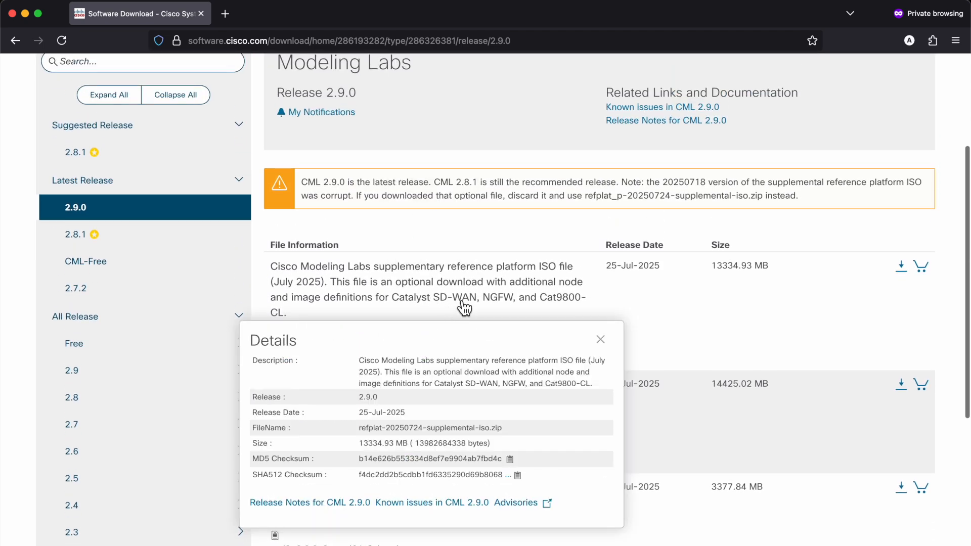
- In the SSH terminal on the Proxmox host, list the volume groups with vgs and the logical volumes with lvs
mouse_move(414, 290)
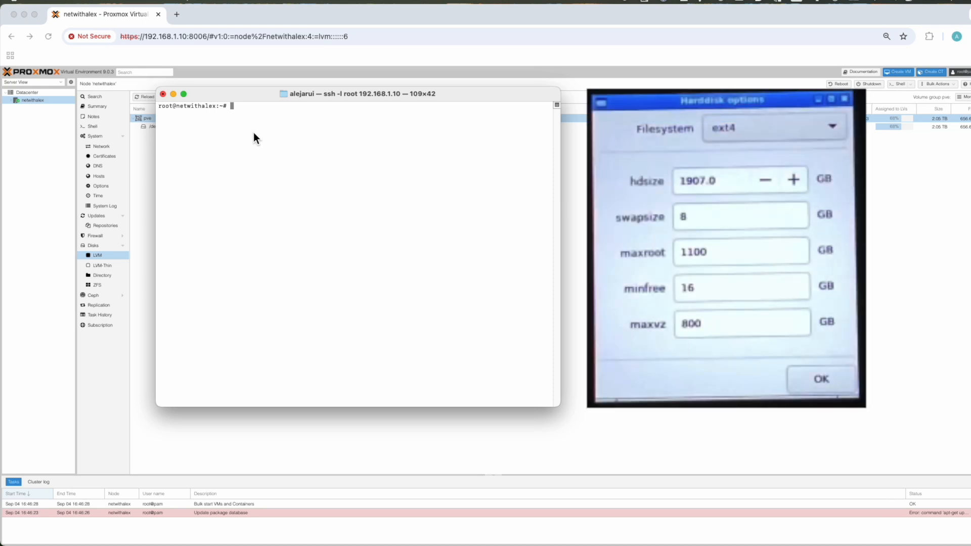
text(vgs)
key(Return)
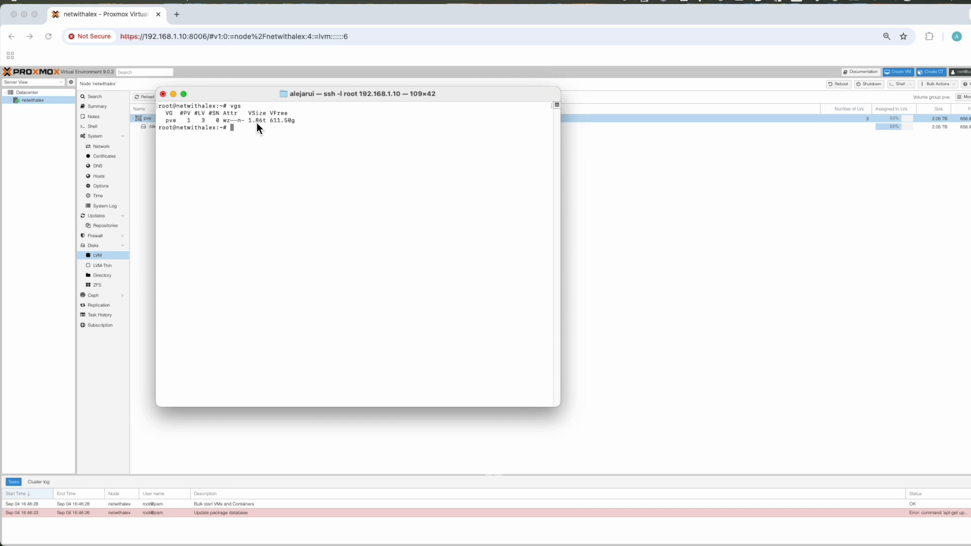
drag(284, 123, 297, 124)
text(lvs)
key(Return)
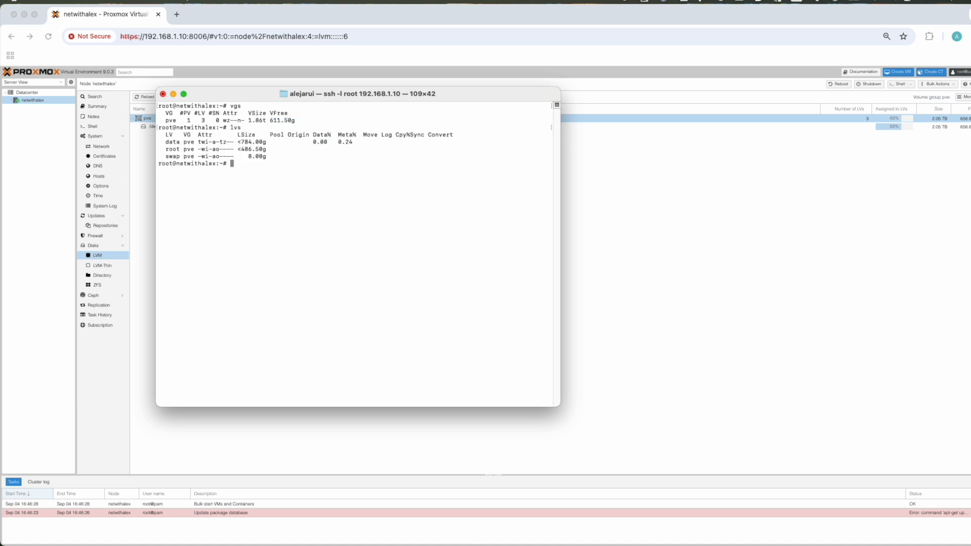
- Extend the root volume with lvextend -l +100%FREE /dev/pve/root and grow its filesystem with resize2fs /dev/pve/root
text(lvextend -l +100%FREE /dev/pve/root)
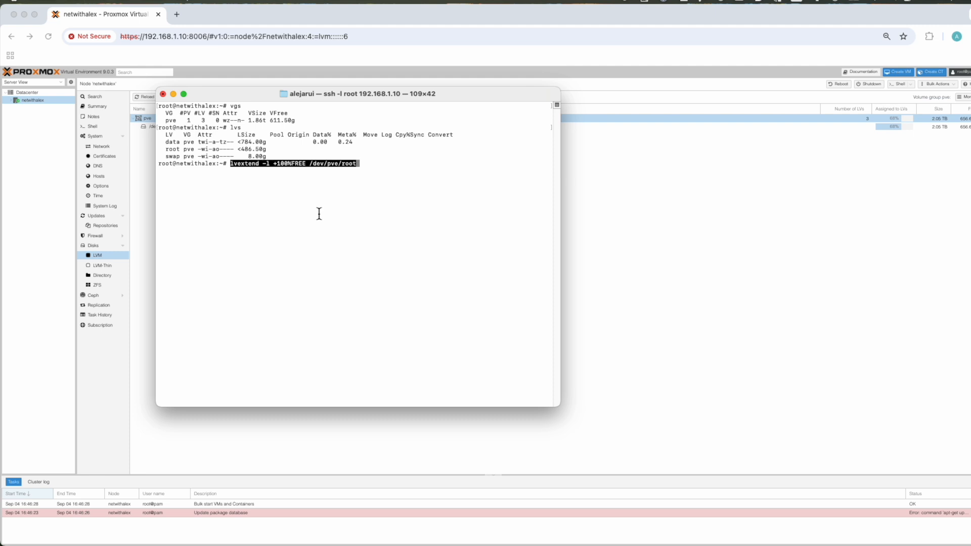
key(Right)
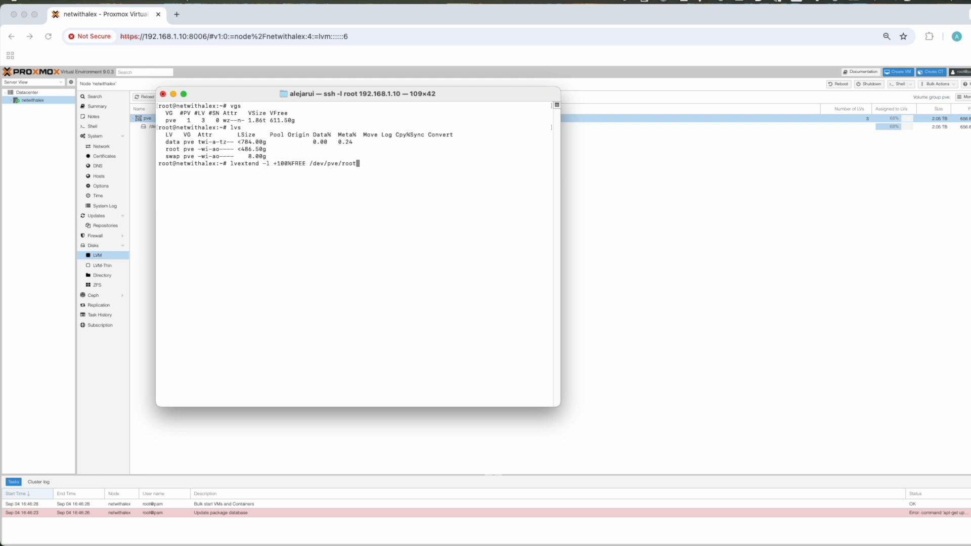
key(Return)
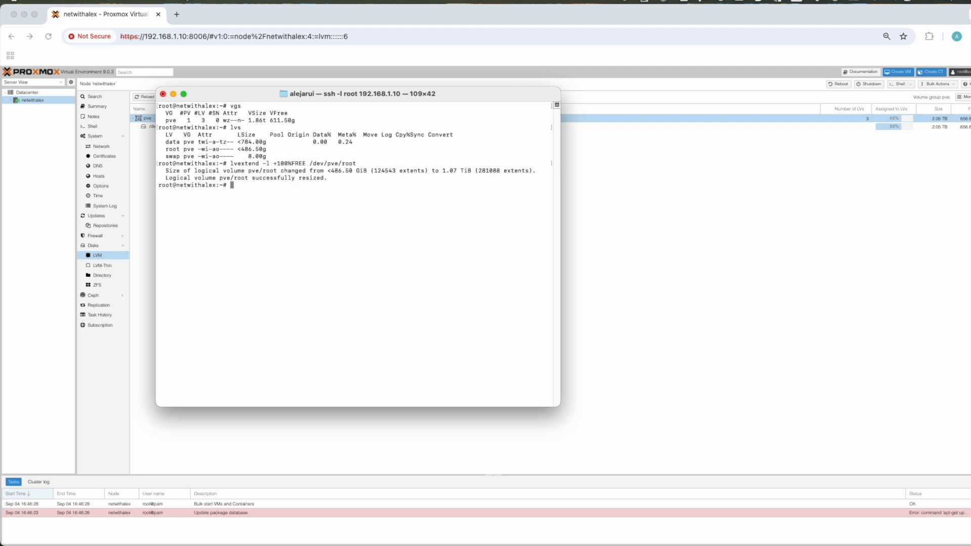
text(resize2fs /dev/pve/root)
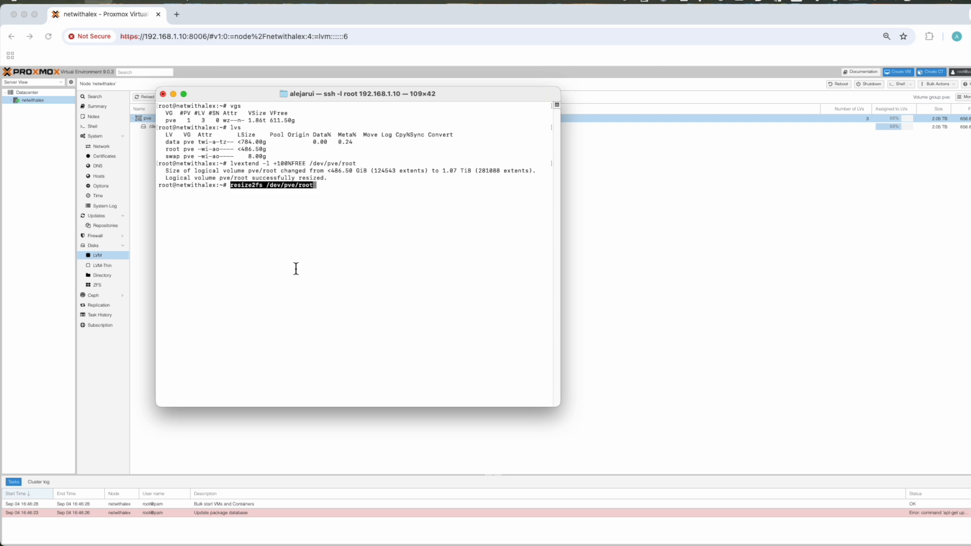
key(Return)
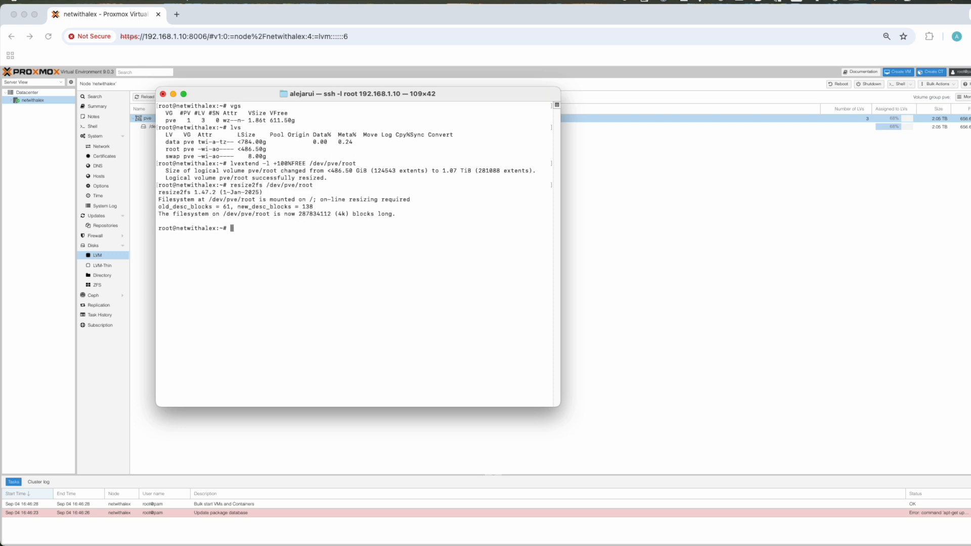
- Check the volume group and the resized root volume by running vgs and lvs again
text(lvs)
key(Return)
text(lvs)
key(Return)
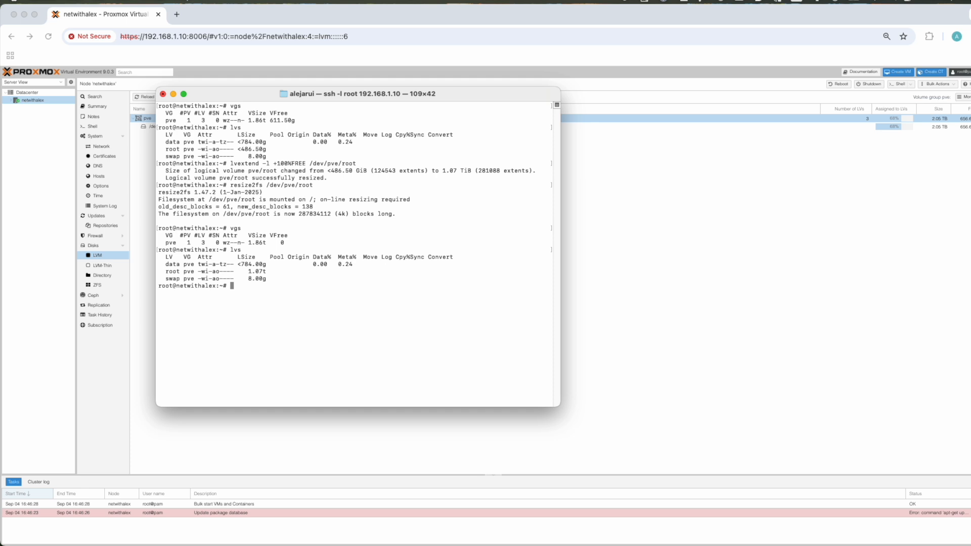
double_click(258, 271)
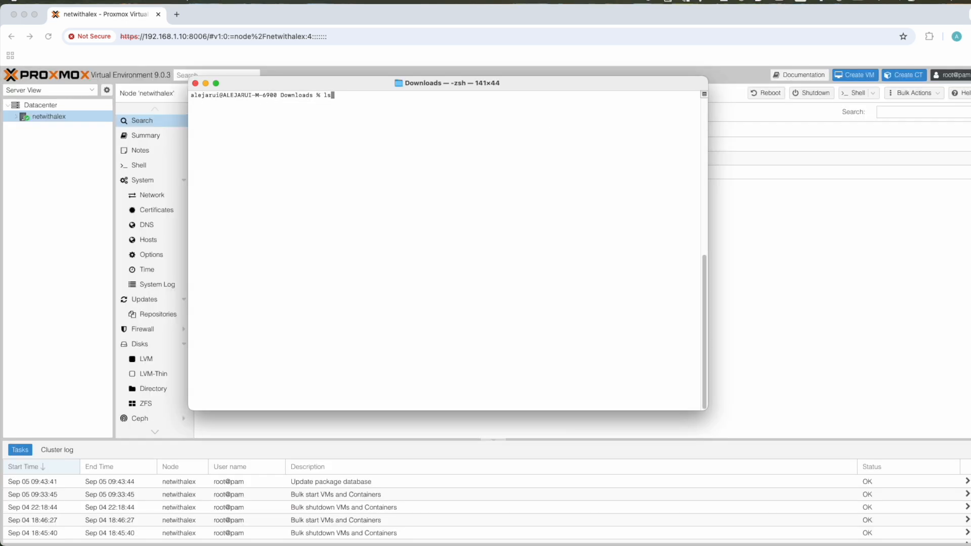
- List the ISO files in the local Downloads folder and copy them with rsync -avh --progress *.iso rsync://192.168.1.10/proxmox/
text(-h | grep iso)
key(Return)
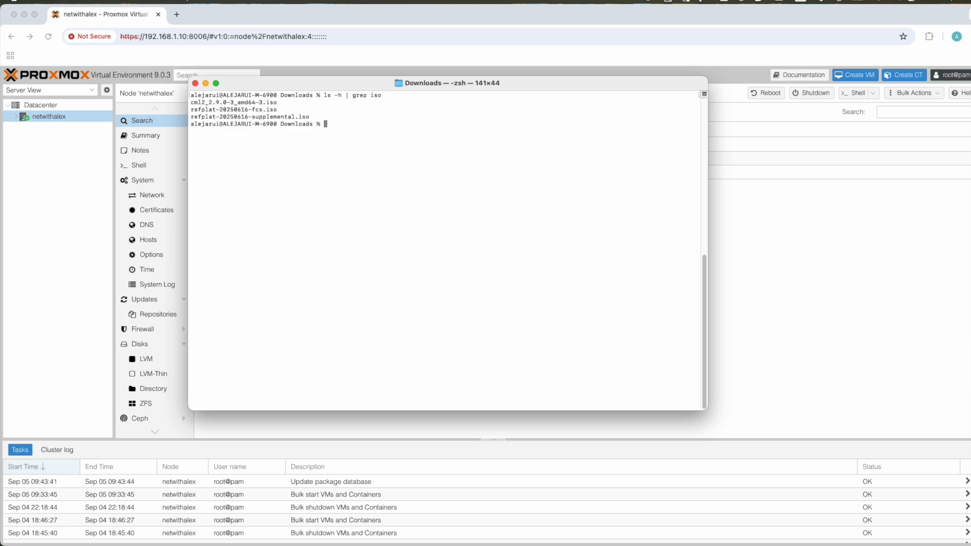
text(rsync -avh --progress *.iso rsync://192.168.1.10/proxmox/)
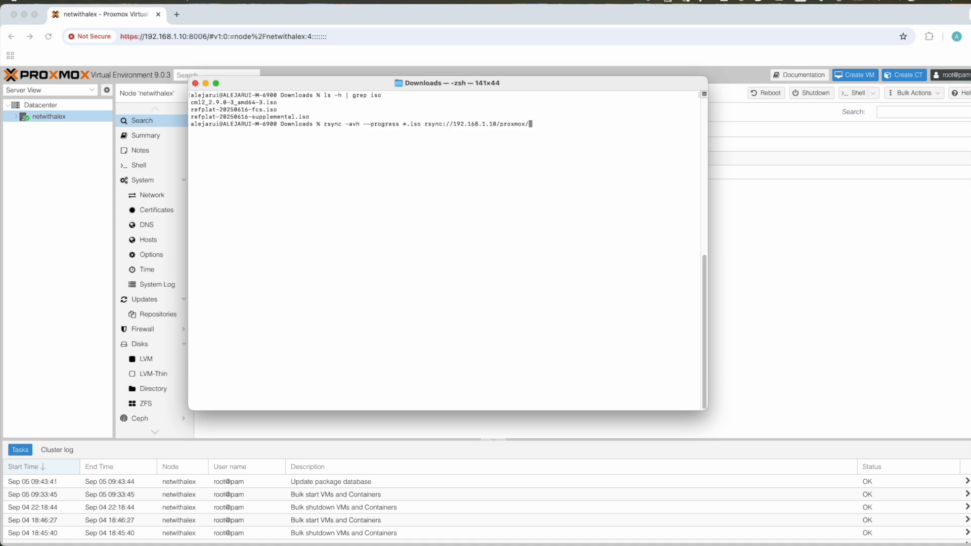
key(Return)
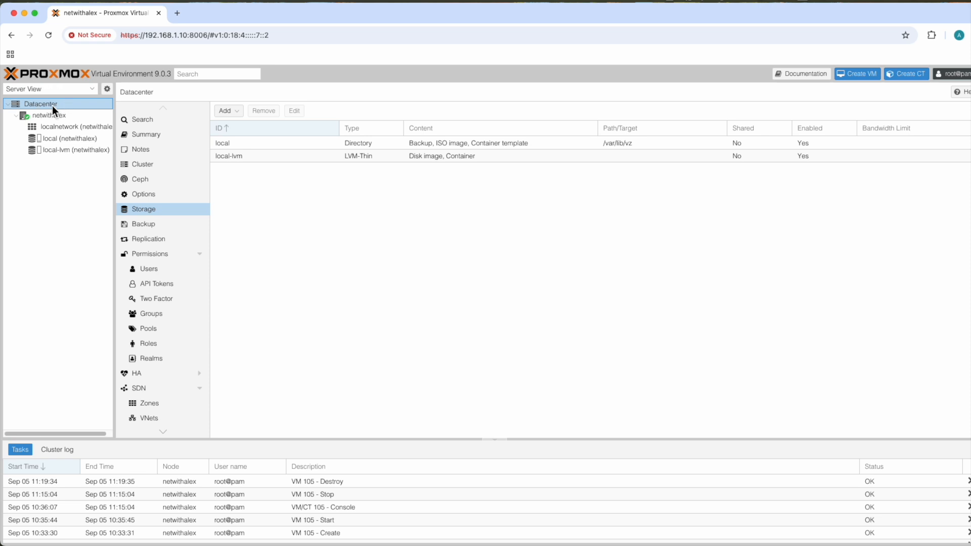
- In the Proxmox Datacenter storage settings, add Disk image to the allowed content of the local storage
click(146, 210)
click(251, 144)
click(295, 114)
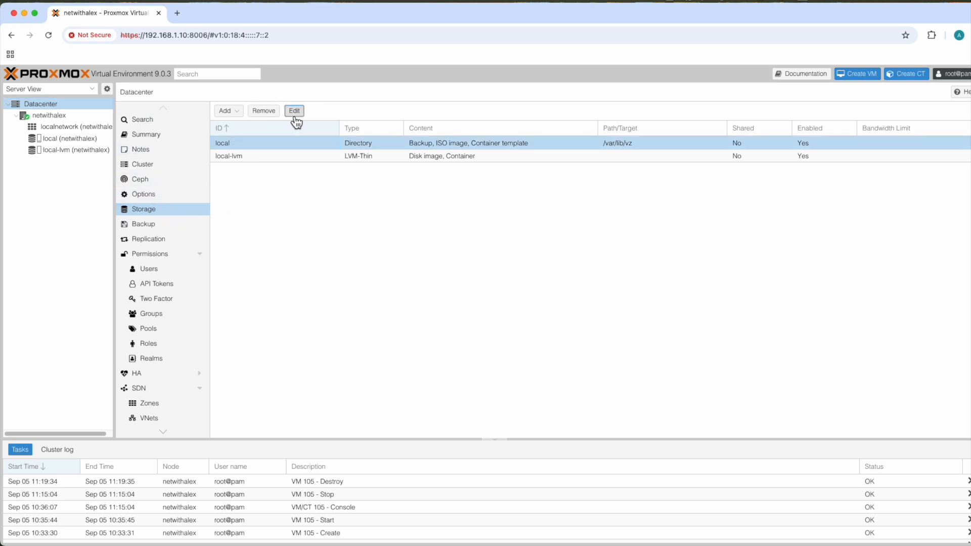
click(439, 330)
click(432, 341)
click(633, 356)
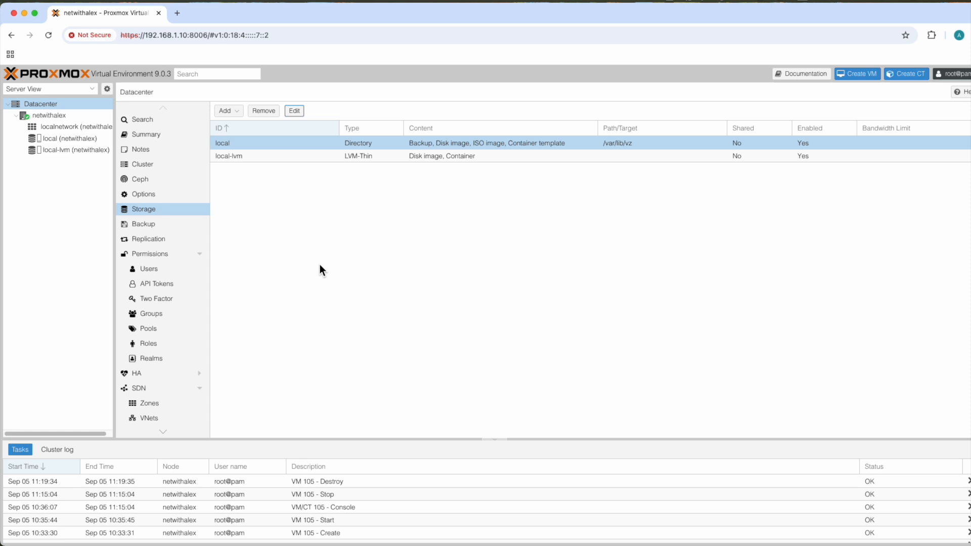
- Start creating a virtual machine on the netwithalex node with VM ID 105 and the name CML
click(53, 116)
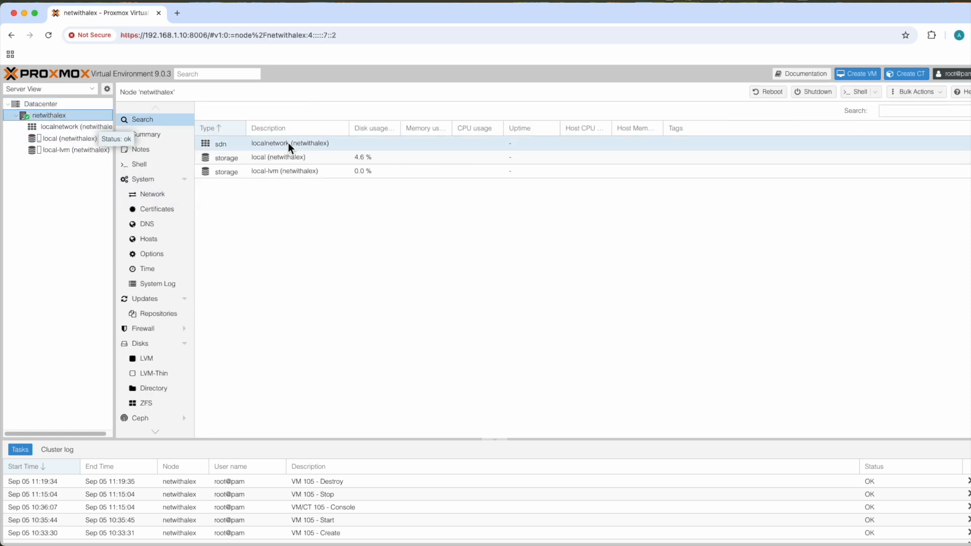
click(870, 74)
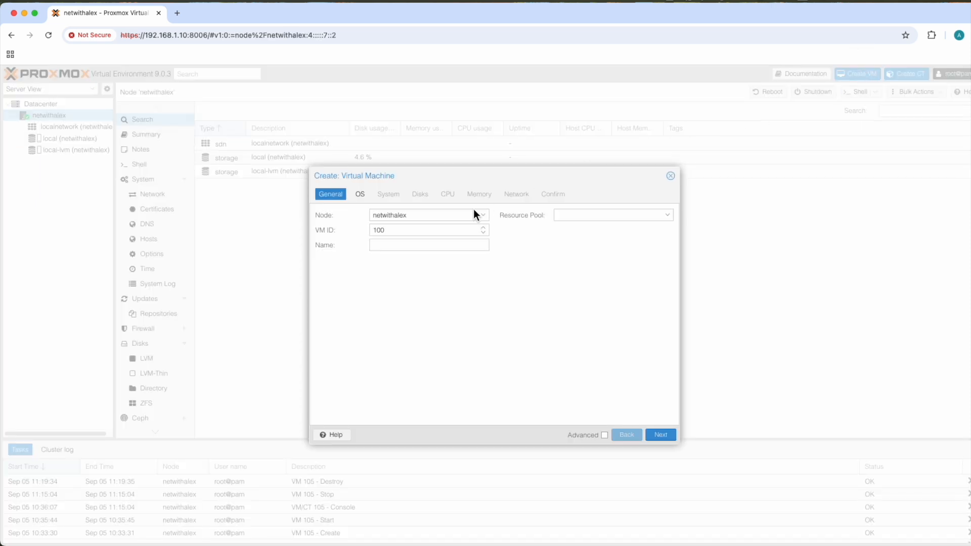
click(412, 232)
key(BackSpace)
text(5)
click(400, 245)
text(CML)
click(431, 302)
click(659, 436)
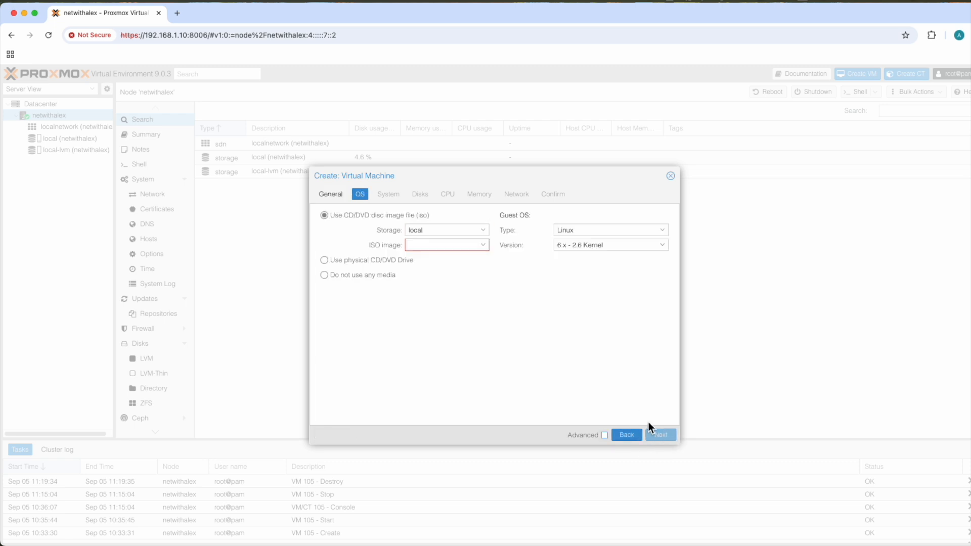
- Choose cml2_2.9.0-3_amd64-3.iso from local storage as the installation image and continue to the system settings
click(435, 247)
click(436, 274)
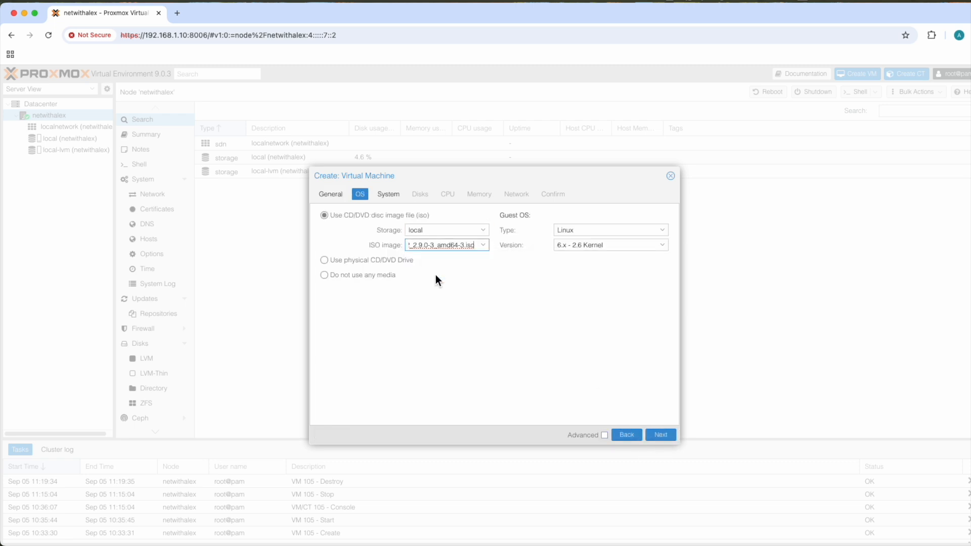
click(417, 297)
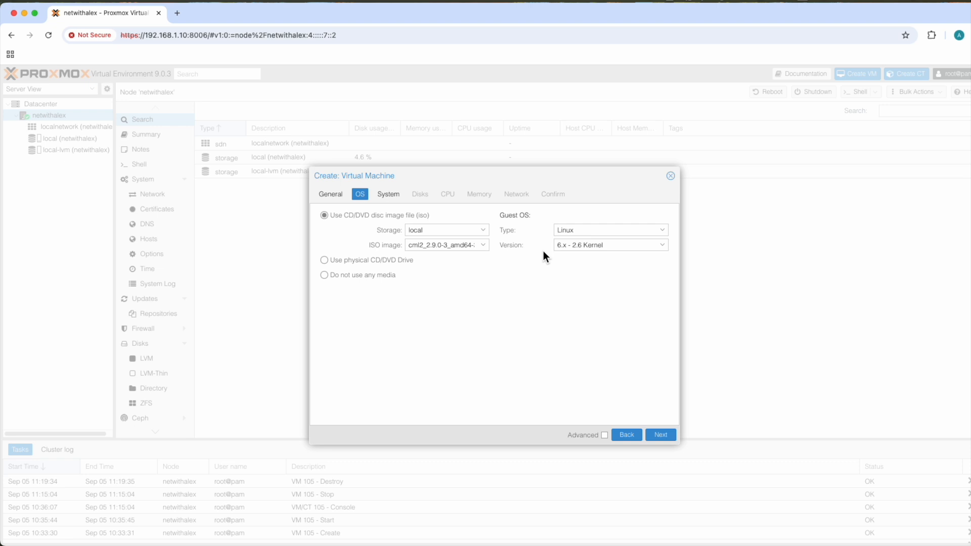
click(657, 436)
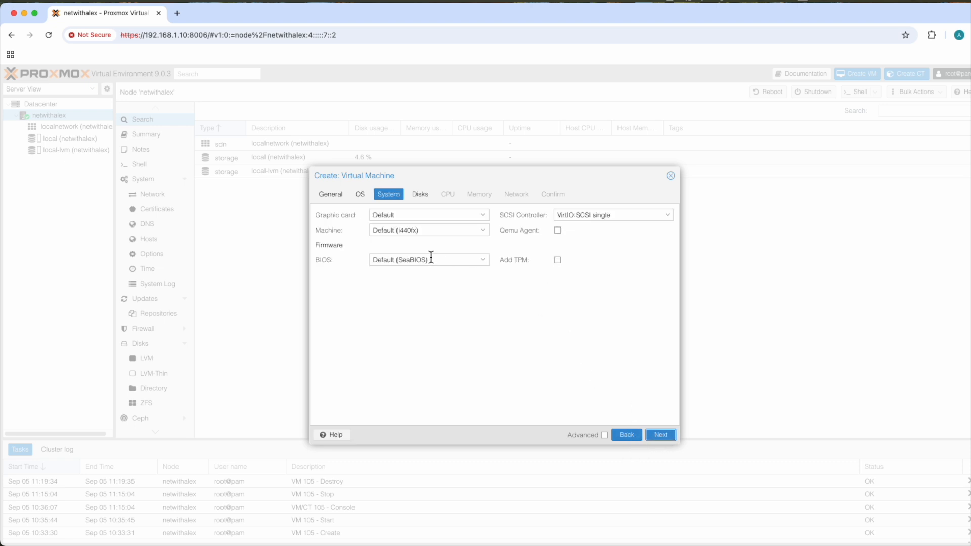
- Set the BIOS to OVMF (UEFI) with EFI storage on local-lvm and continue to the disk settings
click(398, 263)
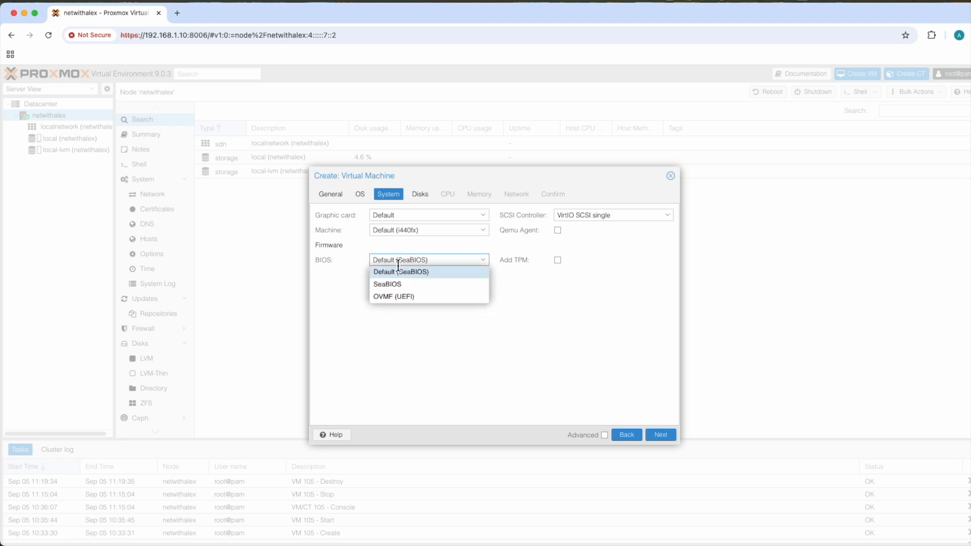
click(394, 298)
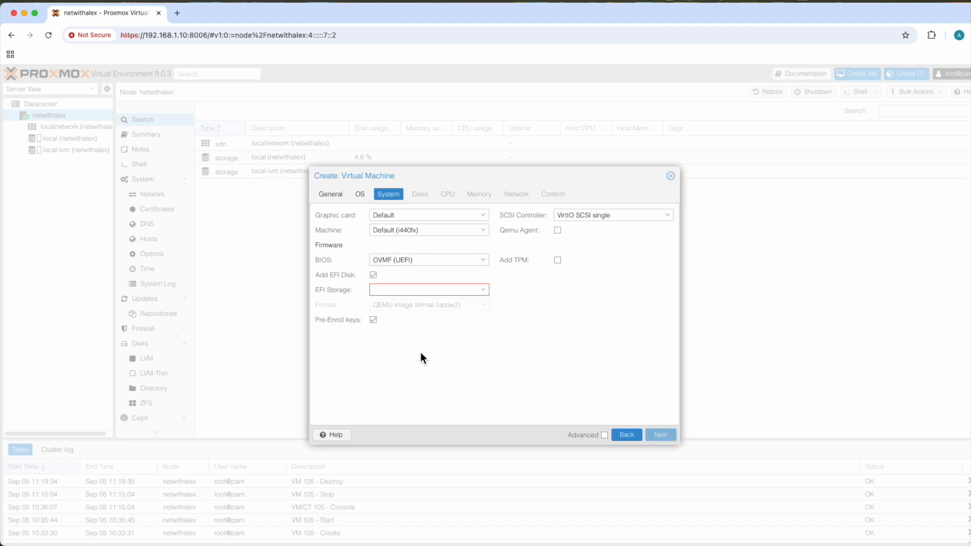
click(419, 292)
click(408, 331)
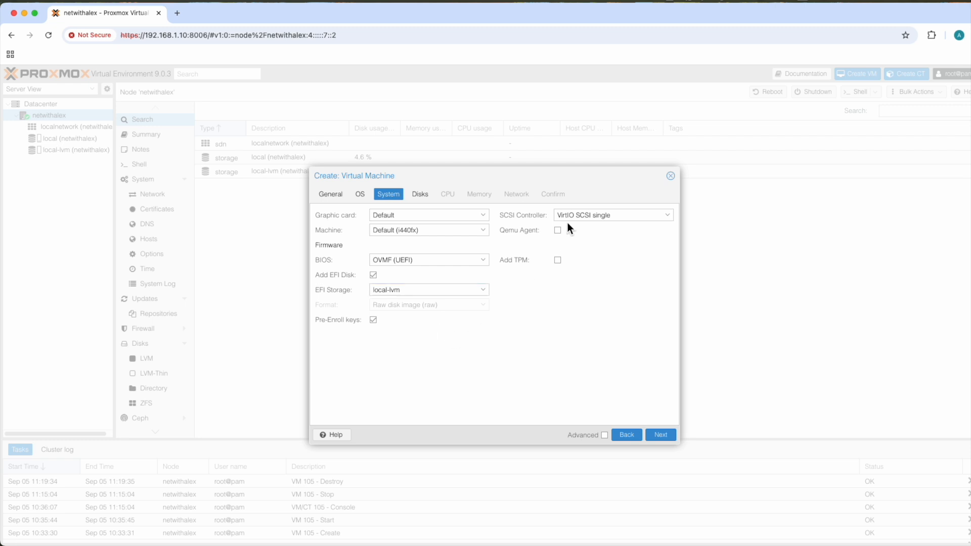
click(661, 436)
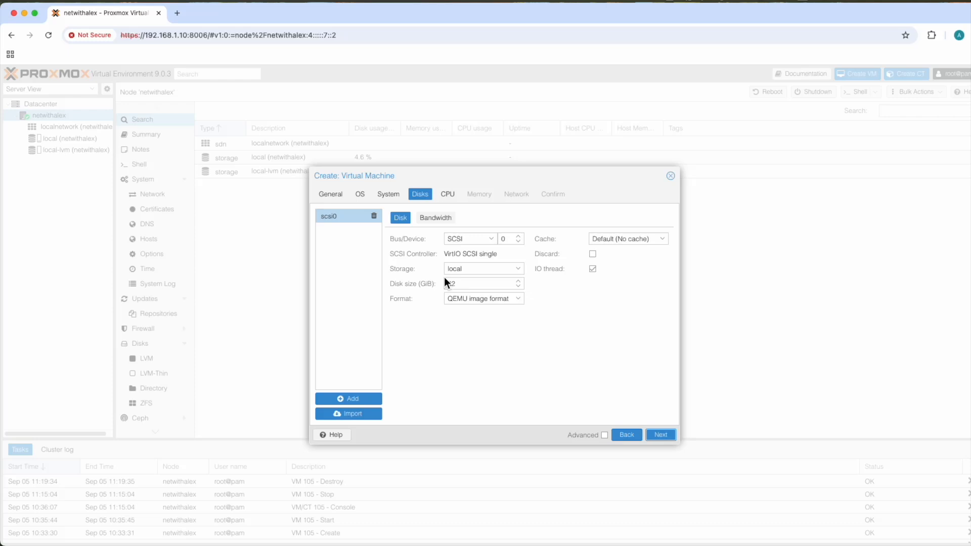
- Place the virtual machine's SCSI disk on the local storage and set its size to 500 GiB
click(471, 271)
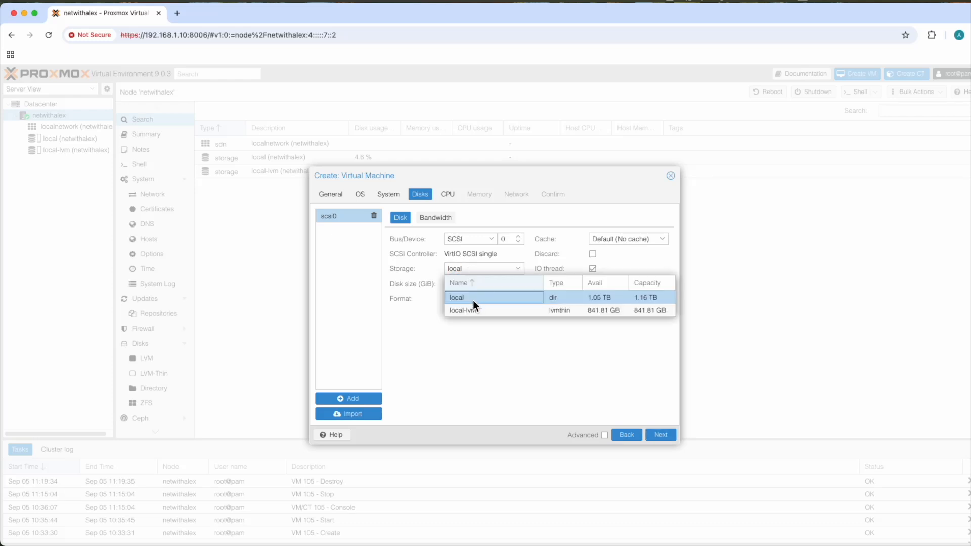
click(475, 298)
click(463, 284)
double_click(464, 284)
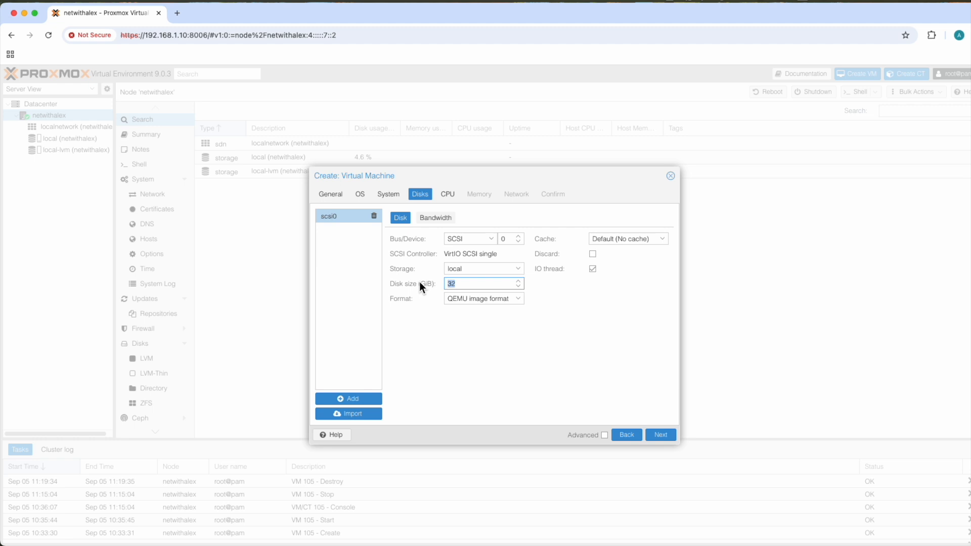
text(500)
click(494, 379)
- Set the disk's advanced Async IO option to native and continue to the CPU settings
click(606, 435)
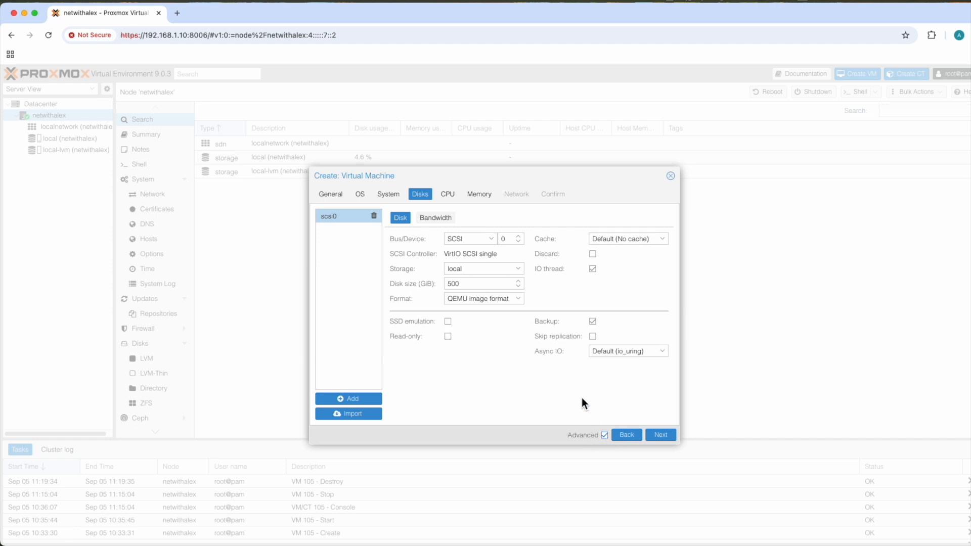
click(596, 351)
click(609, 388)
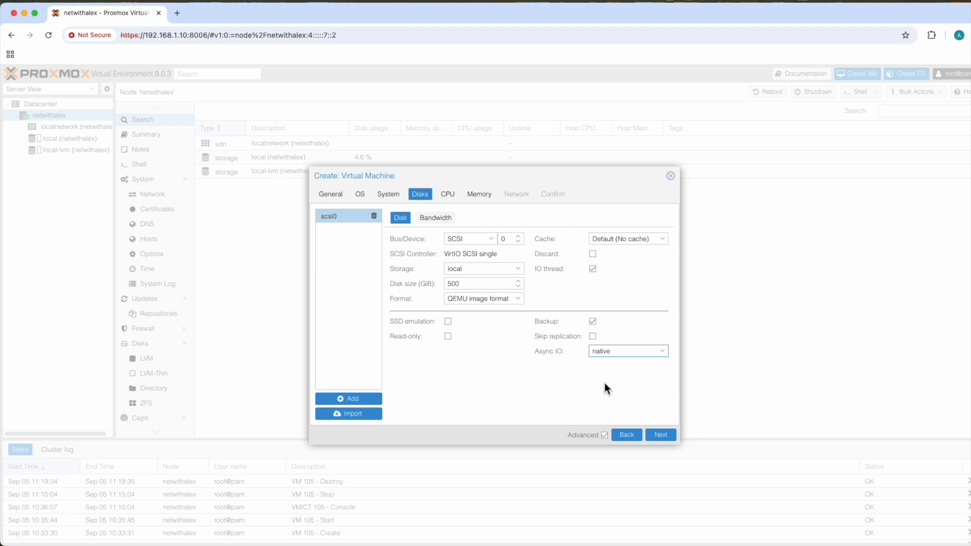
click(605, 435)
click(657, 437)
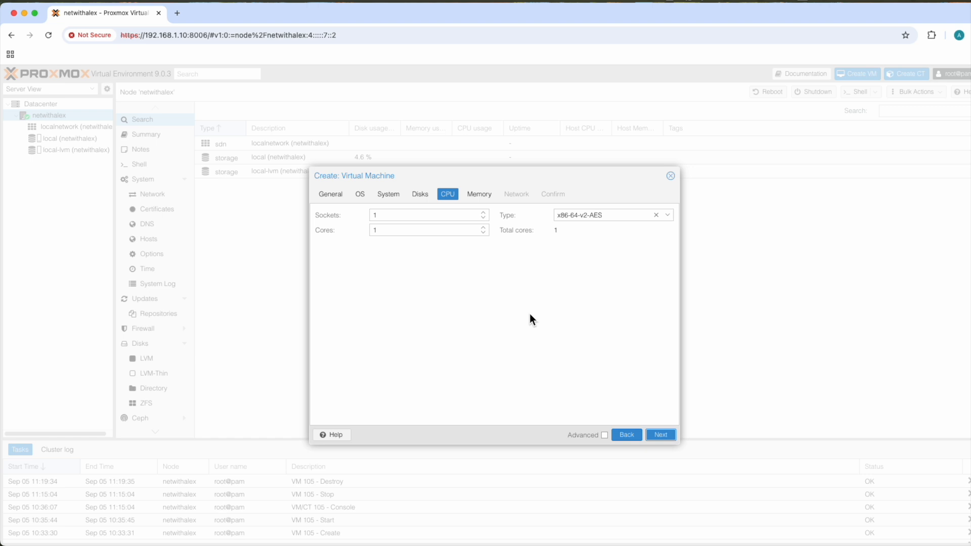
- Set the CPU to 15 cores with type host and continue to the memory settings
click(381, 230)
text(5)
click(606, 216)
scroll(586, 353, down, 10)
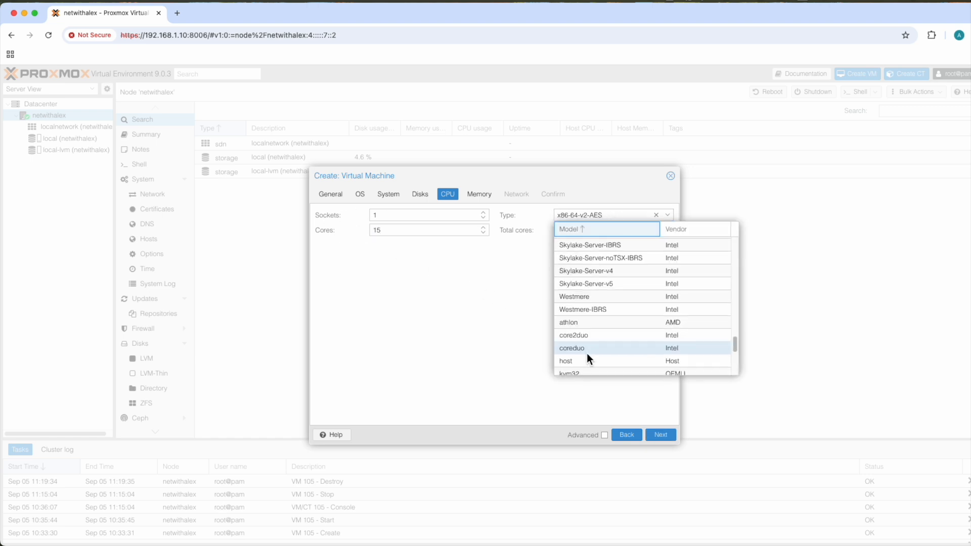
click(587, 359)
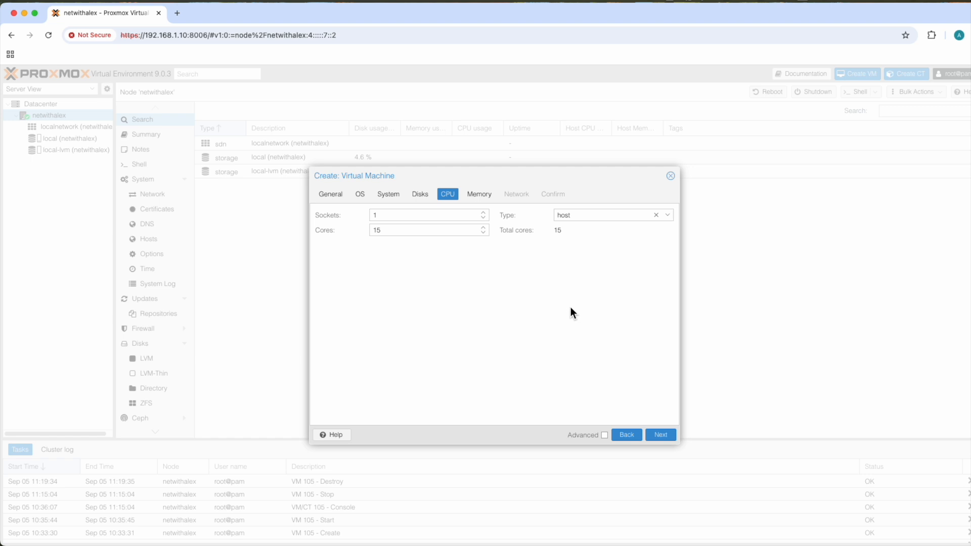
click(660, 438)
- Set the virtual machine's memory to 122880 MiB and continue to the network settings
drag(441, 222, 388, 218)
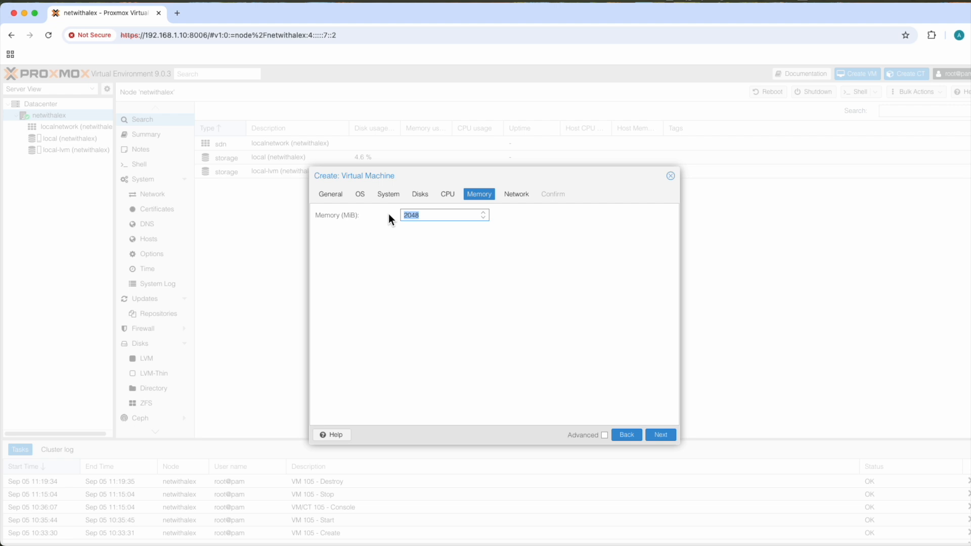
text(122880)
click(523, 297)
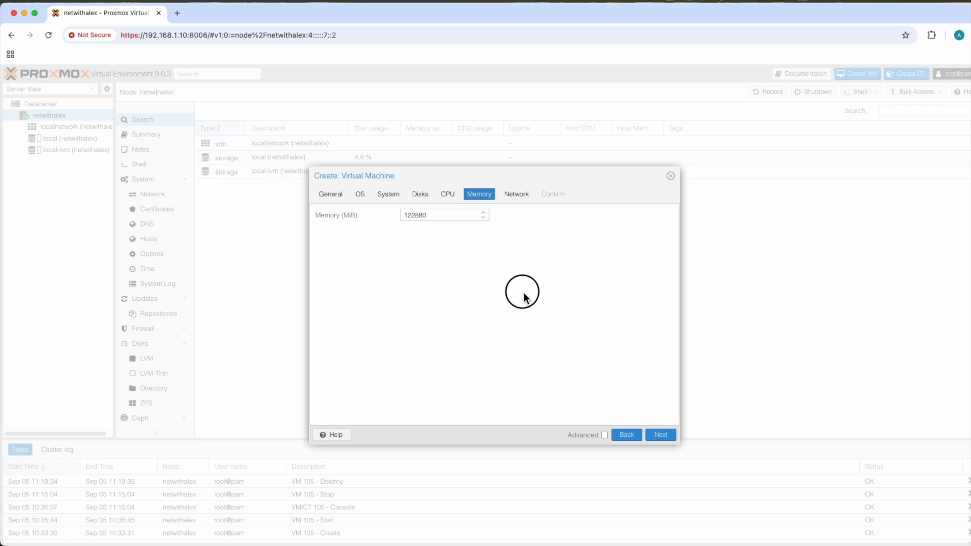
click(658, 438)
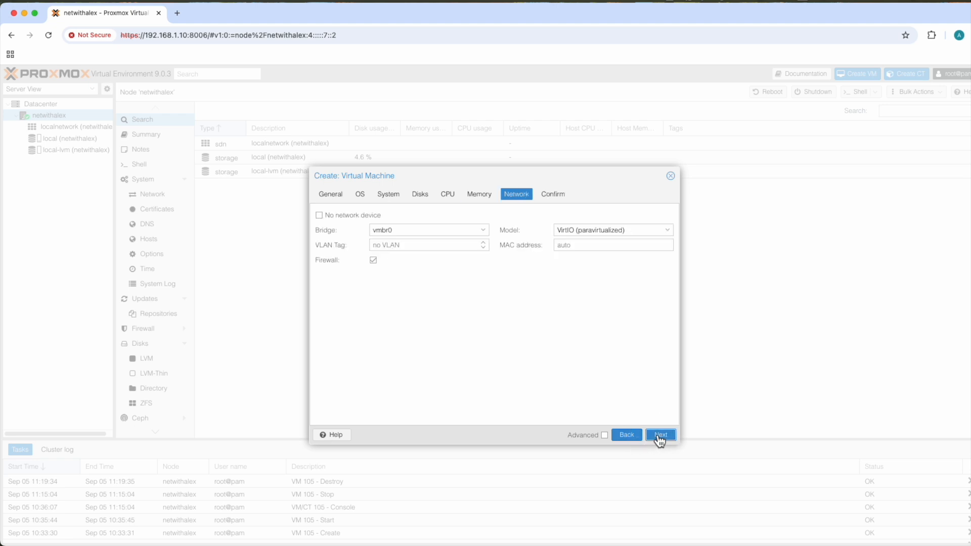
- Disable the firewall on the vmbr0 network device and finish creating the virtual machine
click(373, 261)
click(539, 305)
click(669, 437)
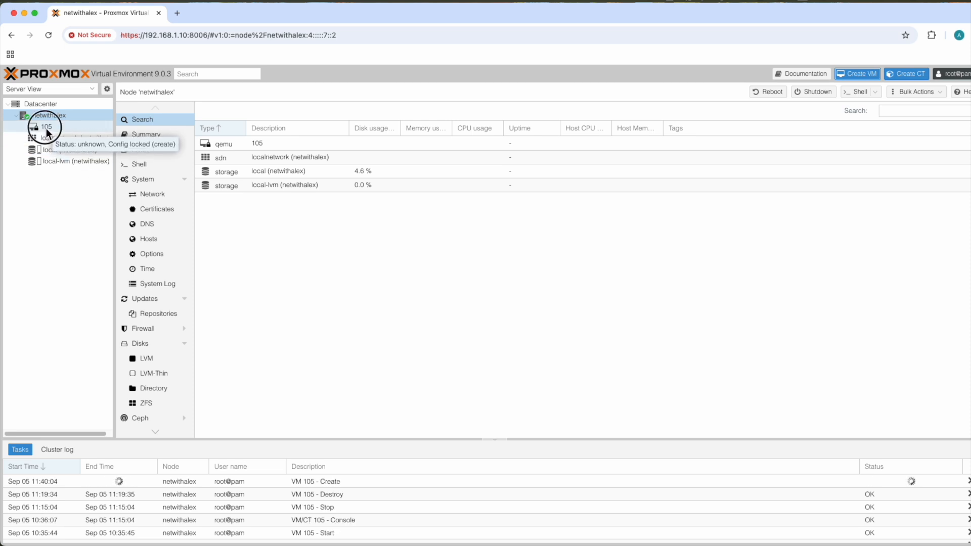
- In VM 105's hardware, add an IDE 0 CD/DVD drive using refplat-20250616-fcs.iso from local storage
click(47, 129)
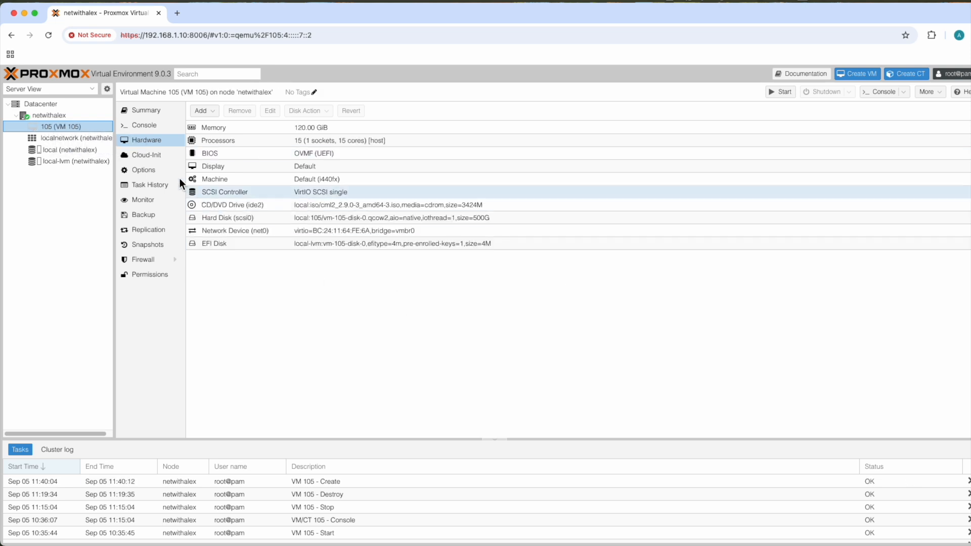
click(139, 146)
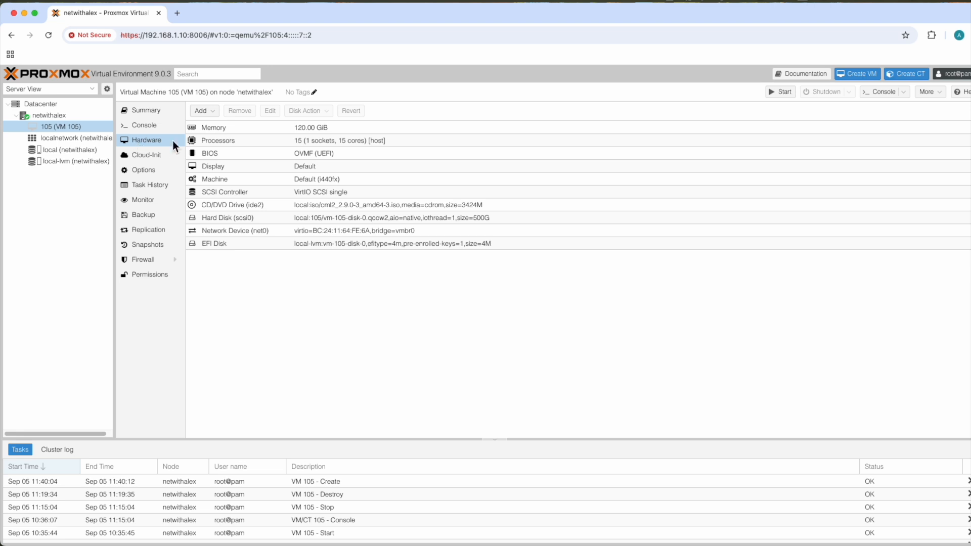
click(207, 112)
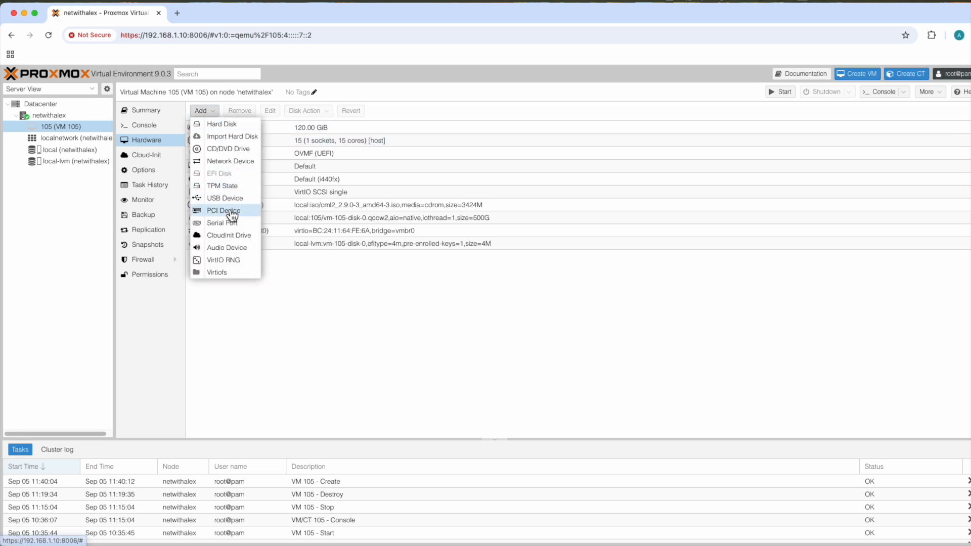
click(226, 149)
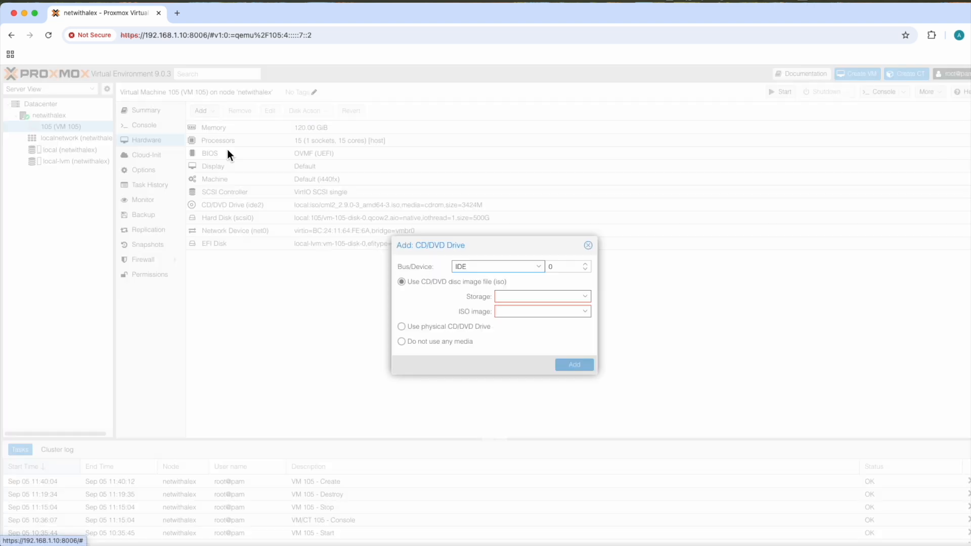
click(532, 297)
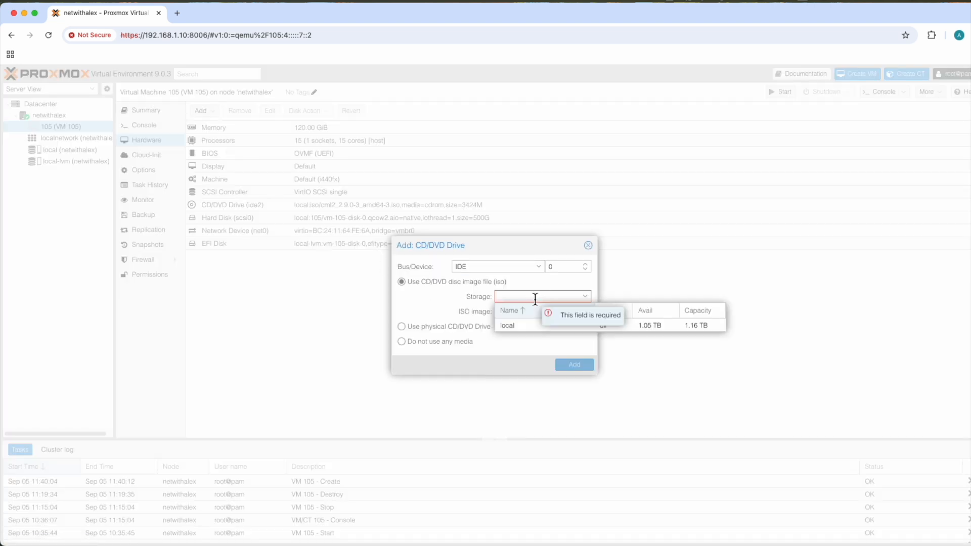
click(533, 327)
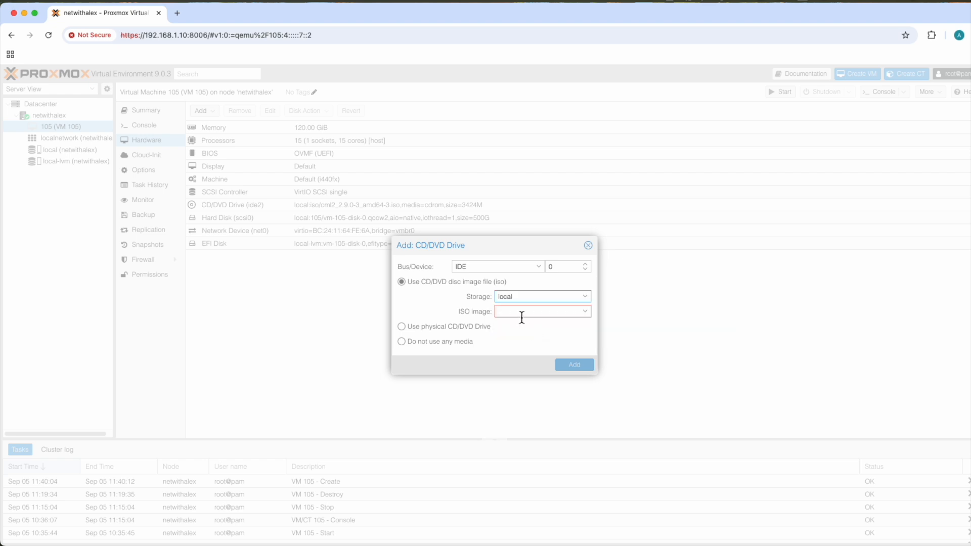
click(521, 312)
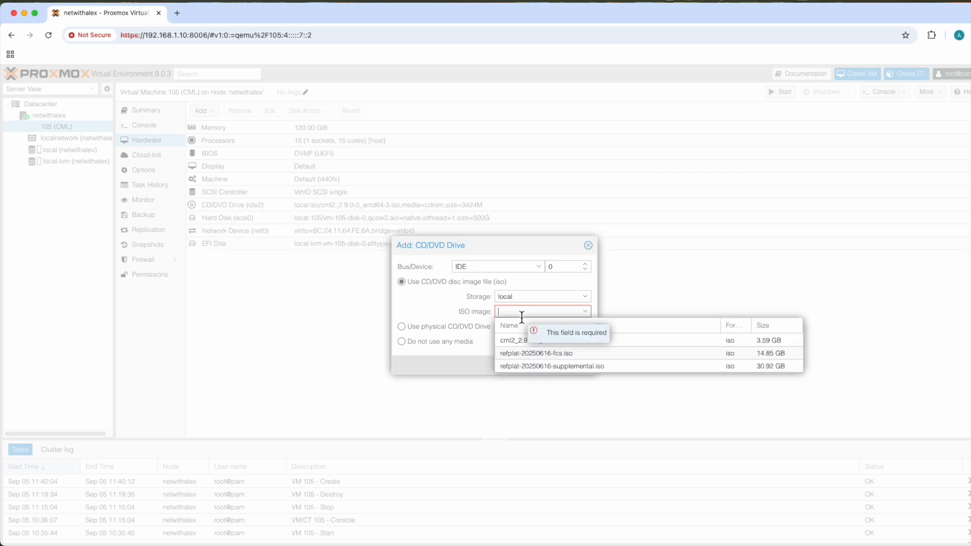
click(525, 356)
click(569, 365)
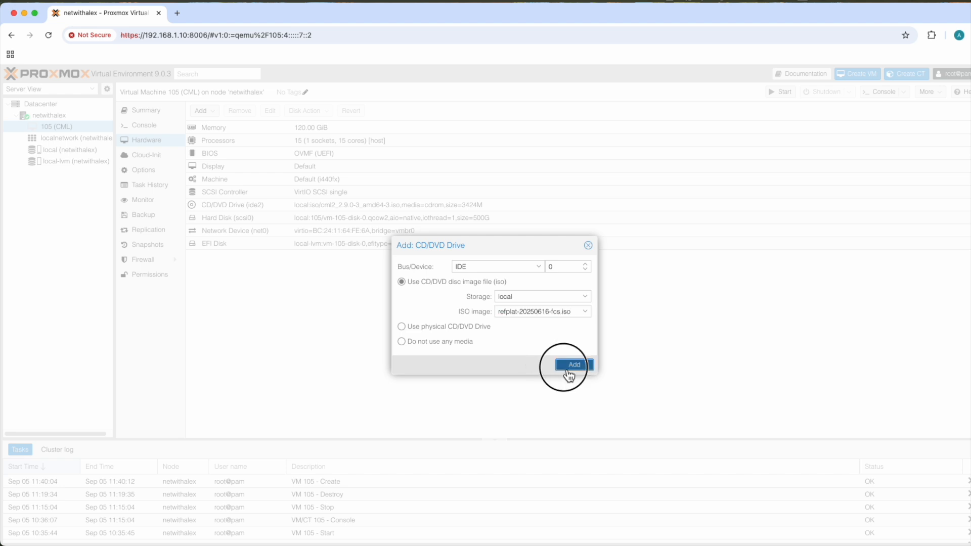
- Add another CD/DVD drive on IDE 1 using refplat-20250616-supplemental.iso from local storage
click(201, 110)
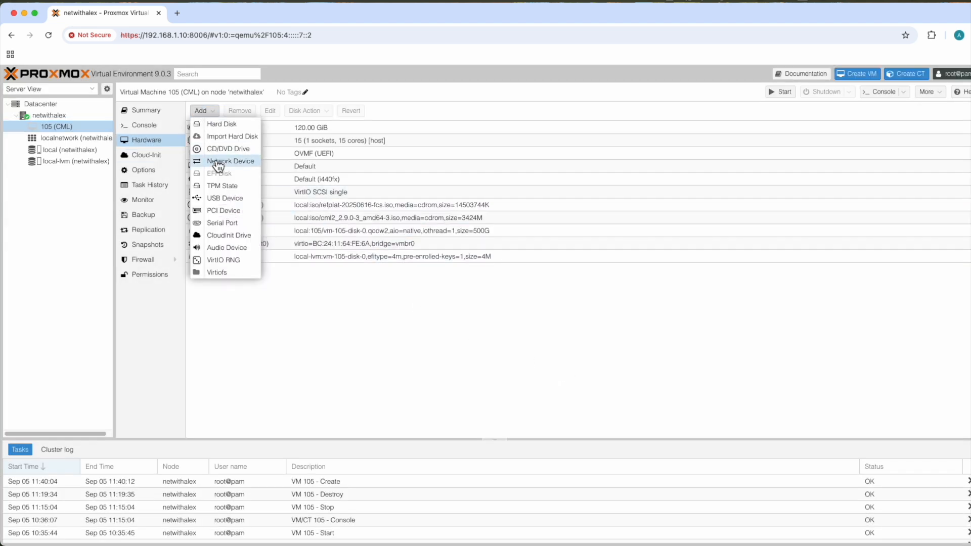
click(219, 151)
click(530, 297)
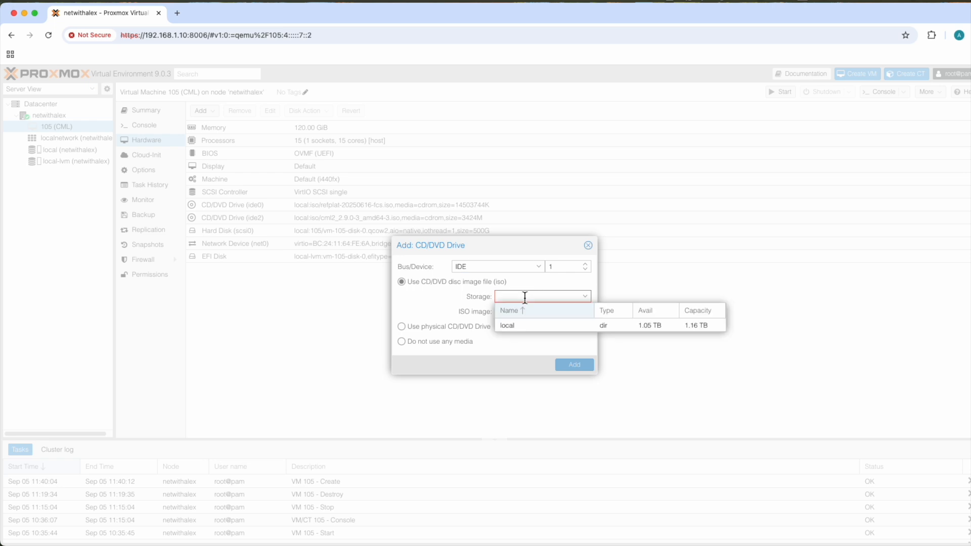
click(525, 326)
click(528, 312)
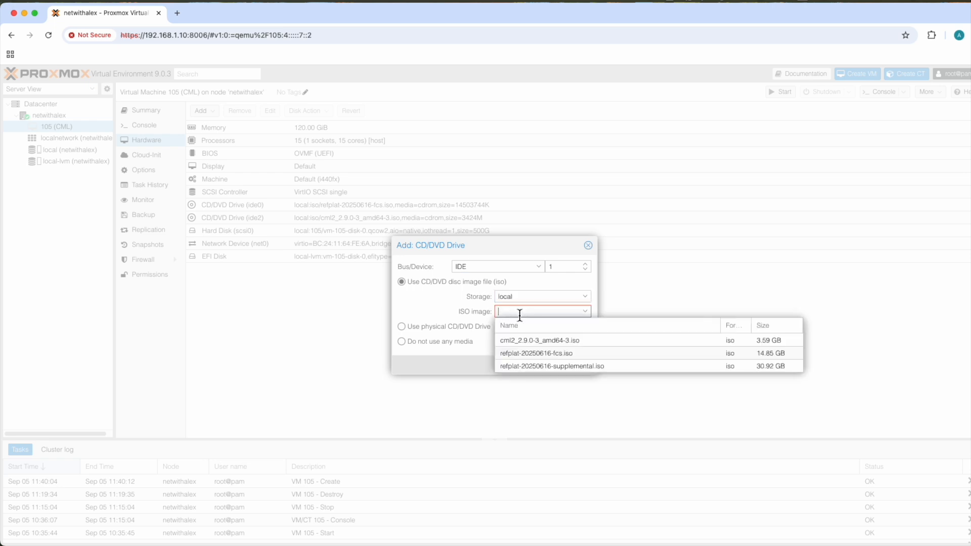
click(534, 368)
click(572, 366)
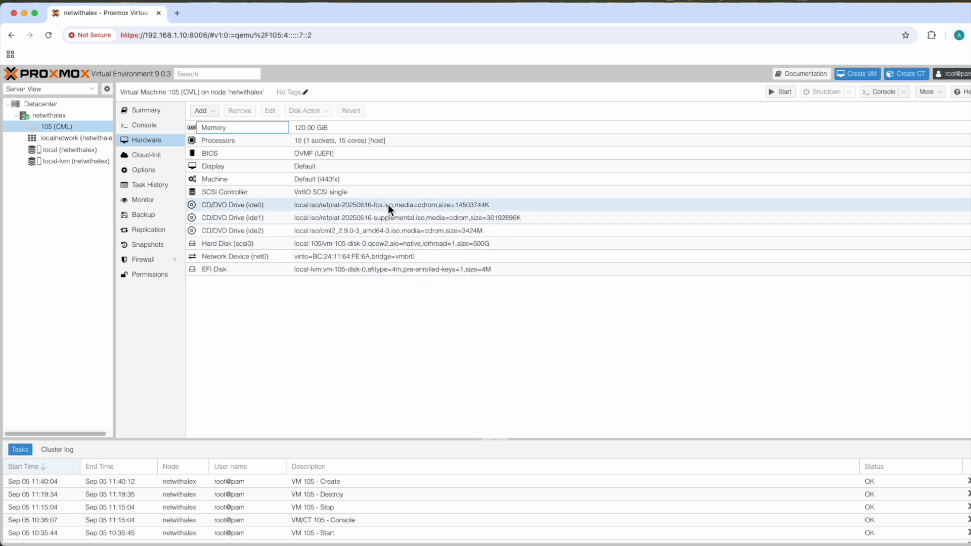
- Start the CML virtual machine and open its console to begin the initial system configuration
click(772, 96)
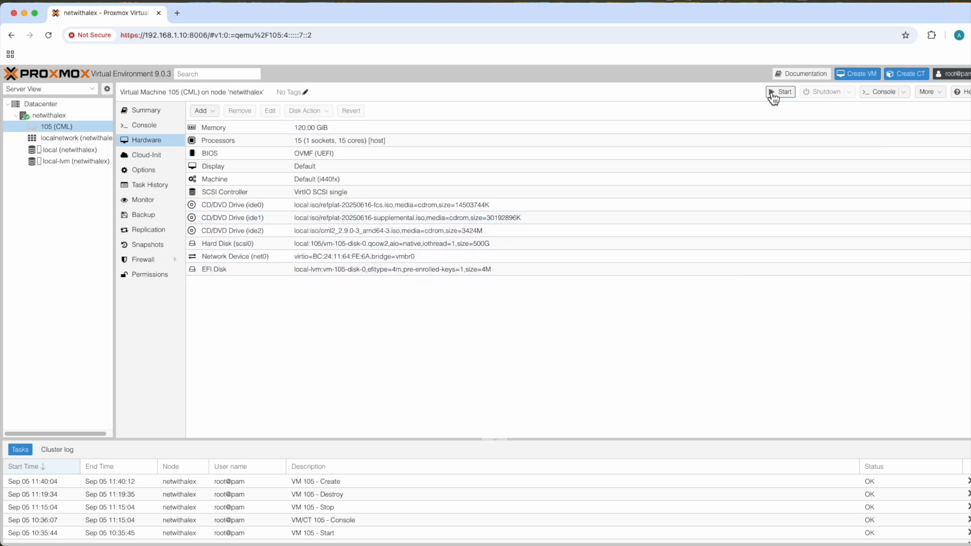
click(882, 91)
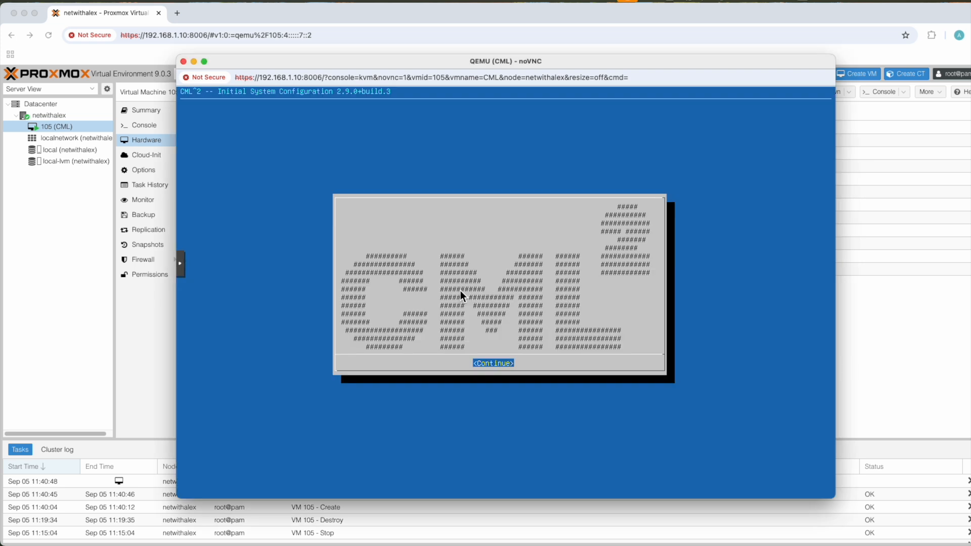
key(Return)
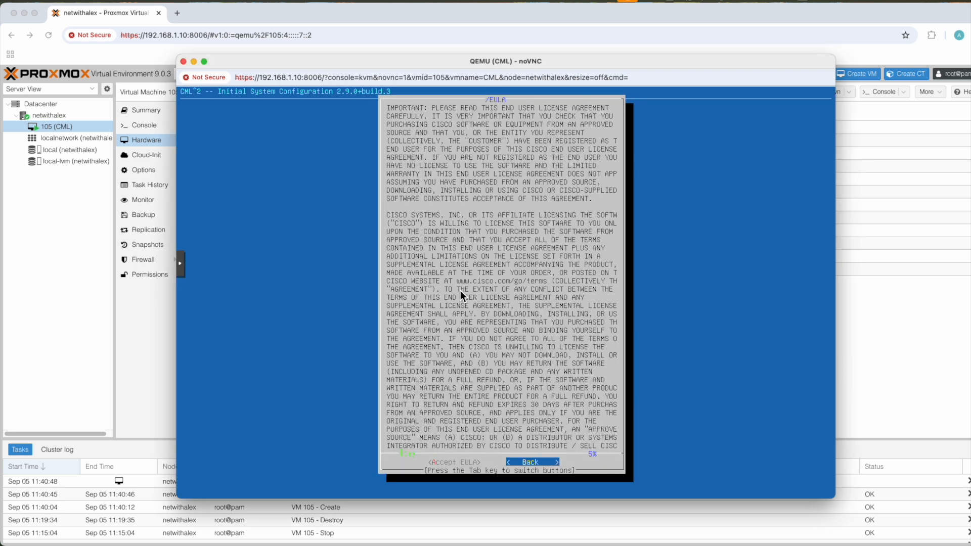
- Accept the EULA and proceed through the introduction screens with the standalone all-in-one deployment
key(Tab)
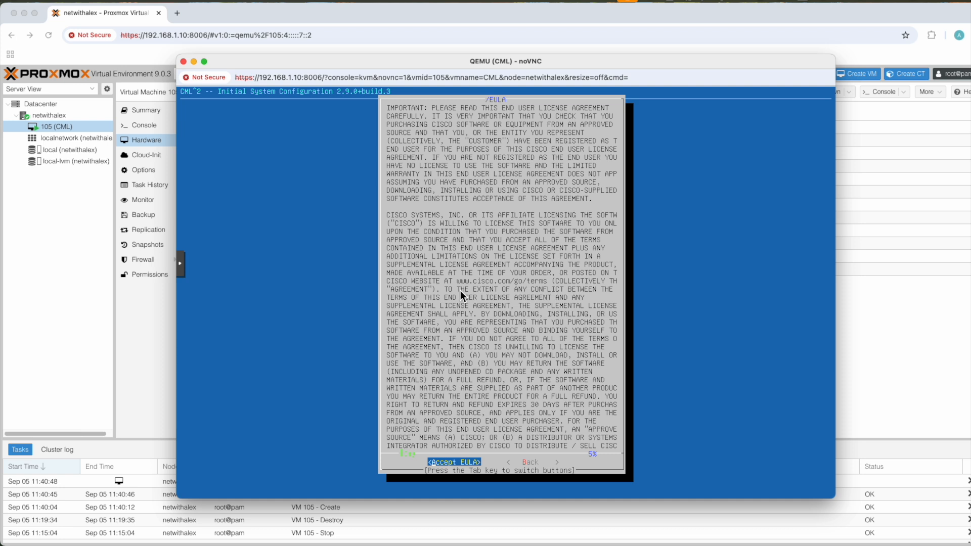
key(Return)
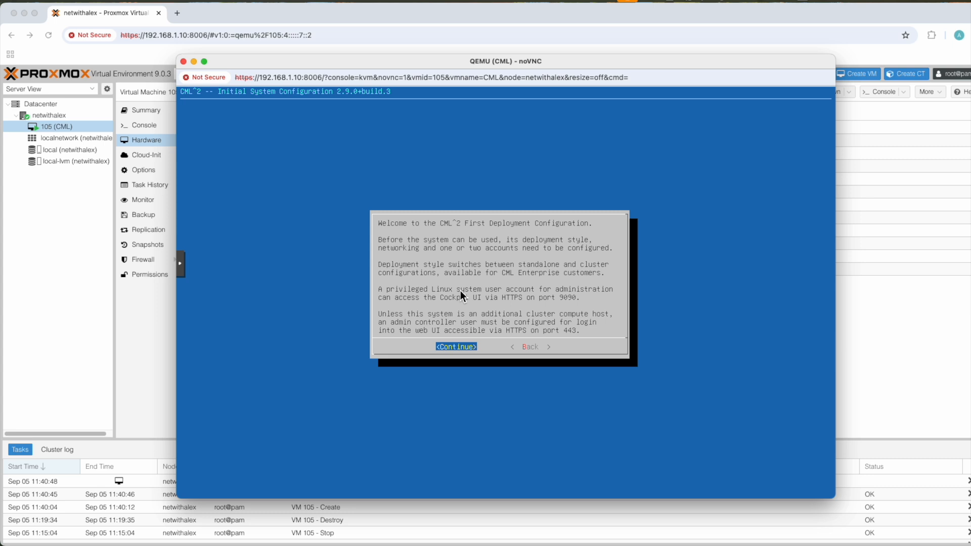
key(Return)
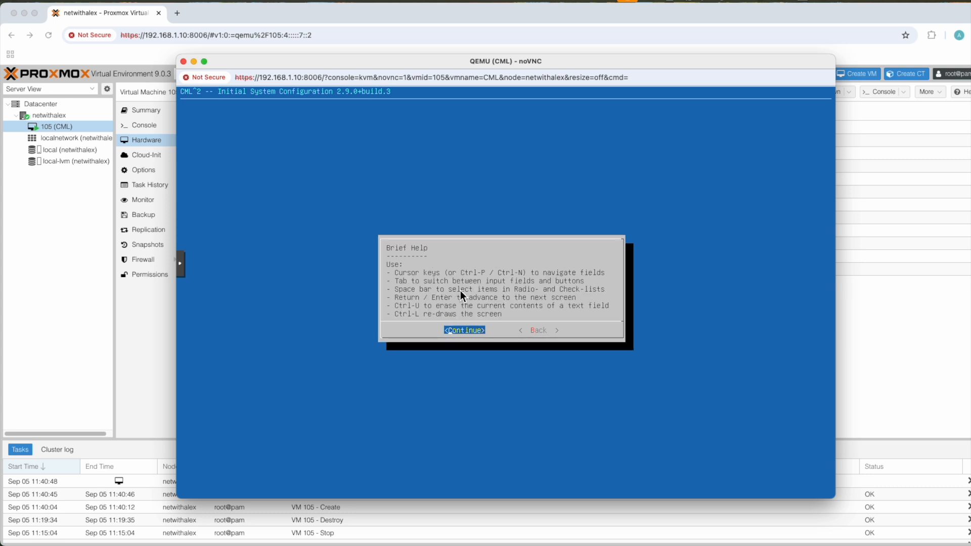
key(Return)
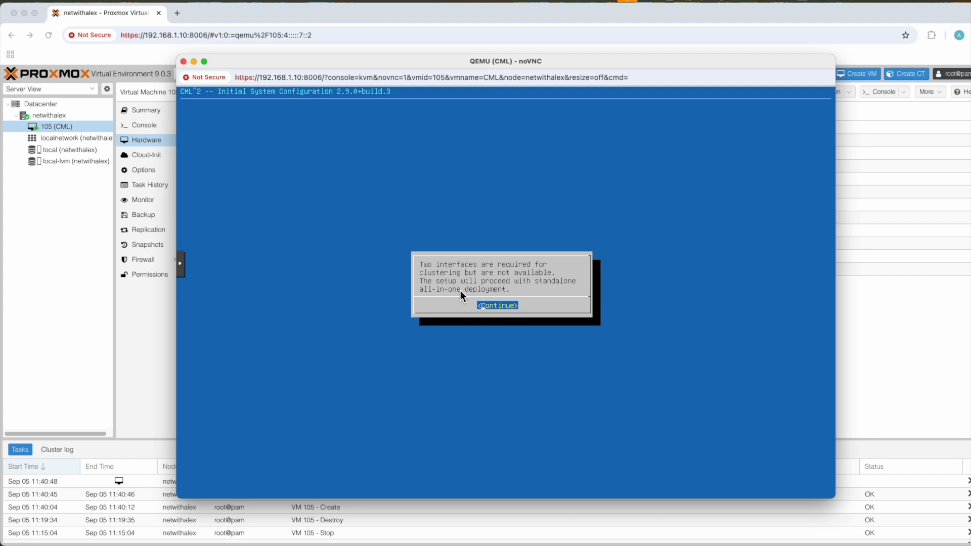
key(Return)
- Set the system's hostname to cml and continue to the system user account
key(BackSpace)
key(BackSpace)
key(BackSpace)
key(BackSpace)
key(BackSpace)
key(BackSpace)
key(BackSpace)
key(BackSpace)
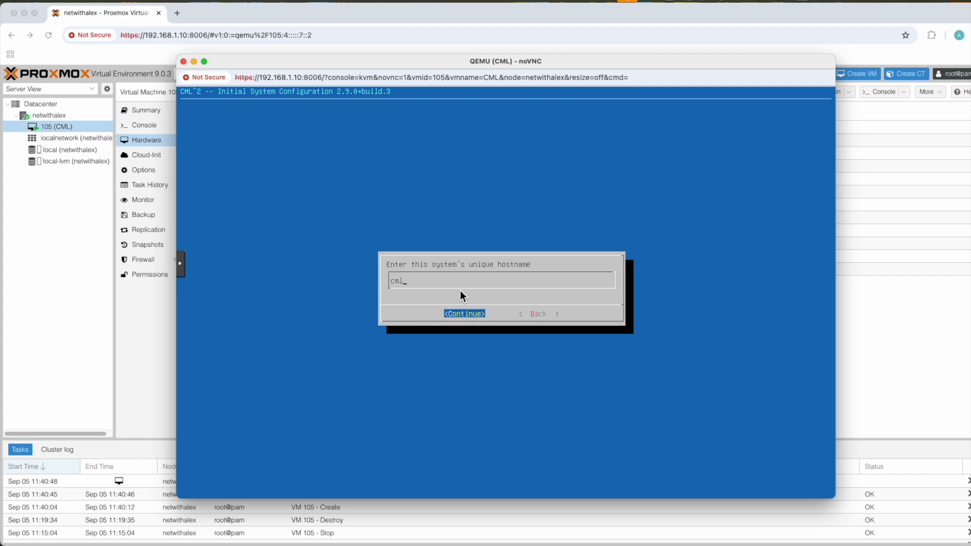
key(Return)
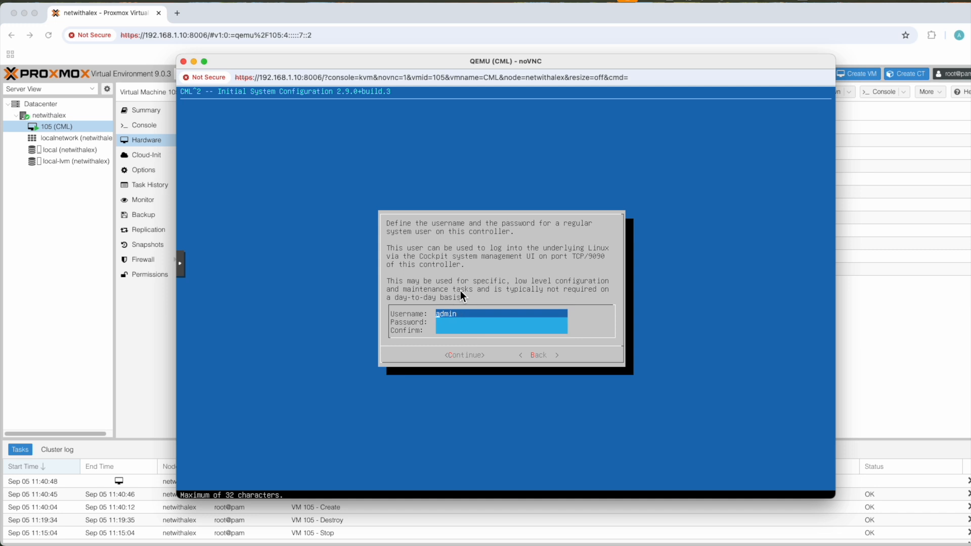
- Enter and confirm the password for the admin system user, and choose to continue with that password
key(BackSpace)
key(BackSpace)
key(BackSpace)
key(Tab)
text(*********)
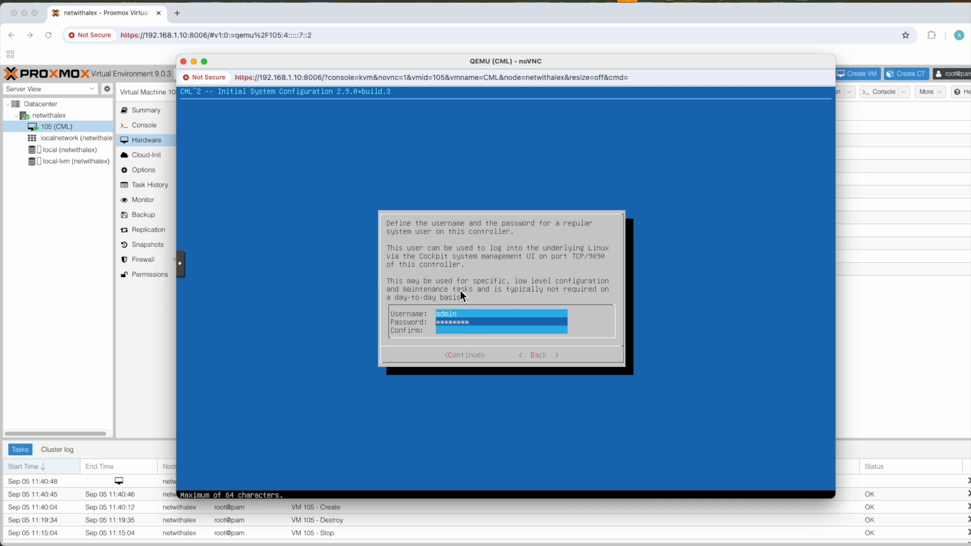
key(Tab)
text(*********)
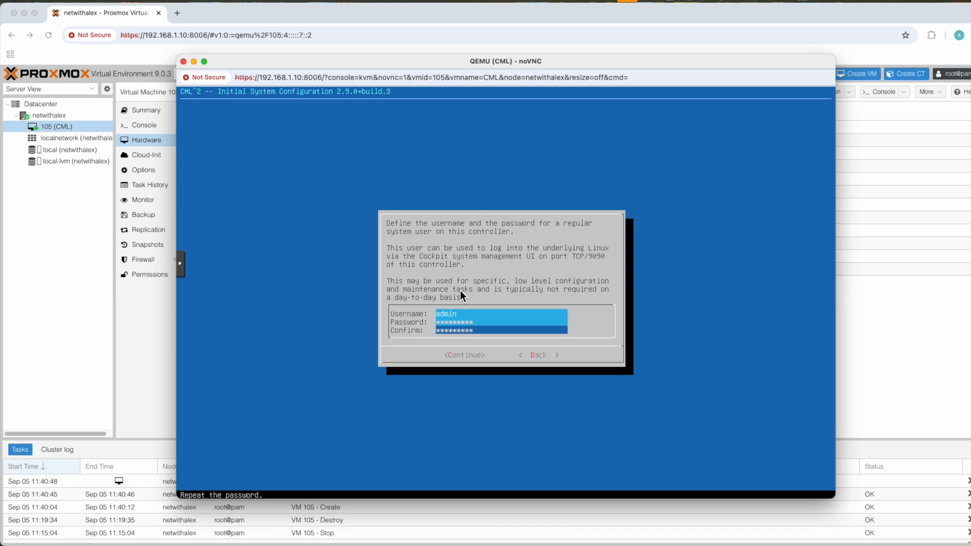
key(Tab)
key(Return)
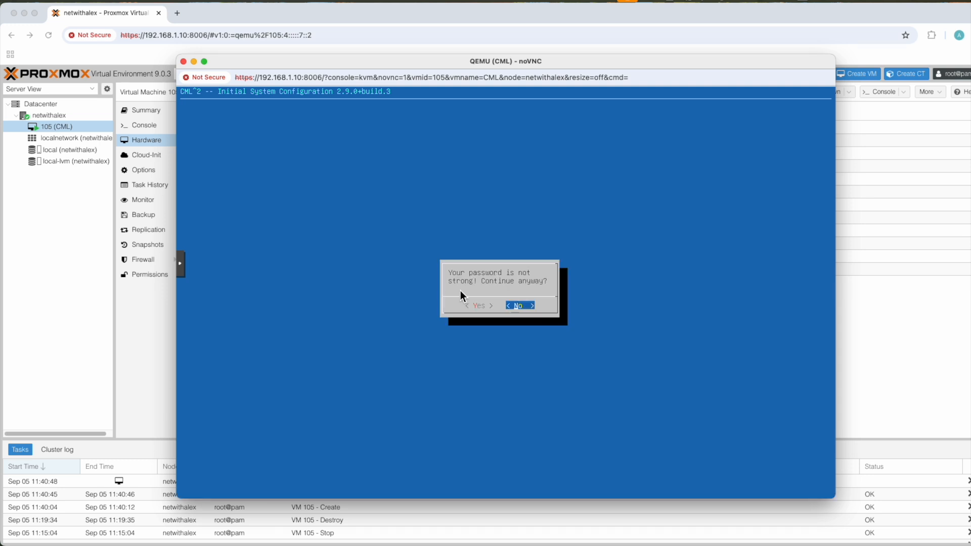
key(Return)
- Enter and confirm the password for the admin controller user, and choose to continue with that password
key(Tab)
text(*********)
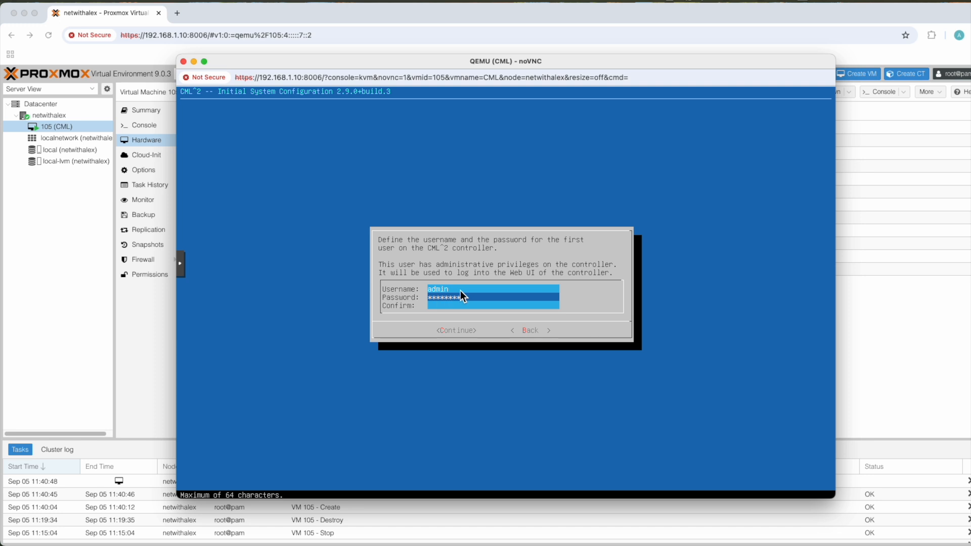
key(Tab)
text(*********)
key(Tab)
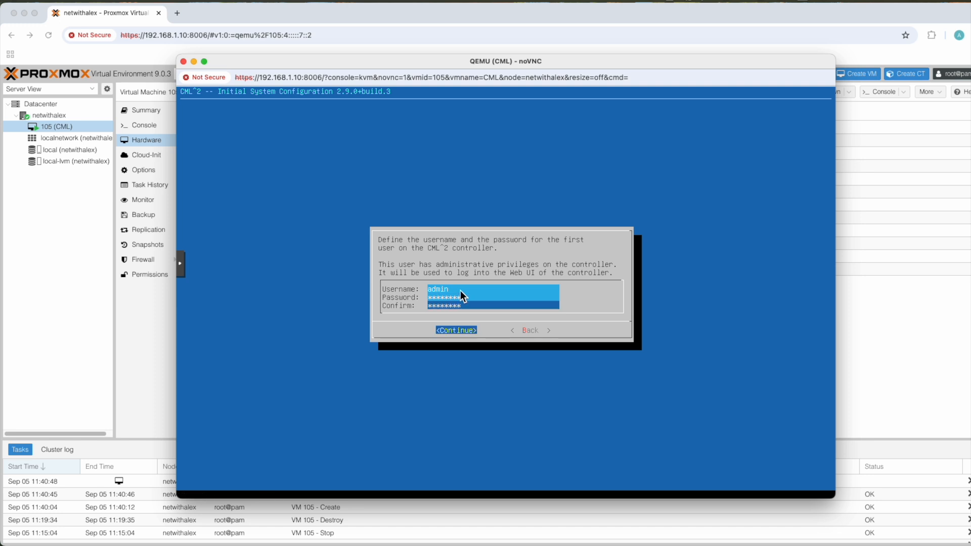
key(Return)
key(Tab)
key(Return)
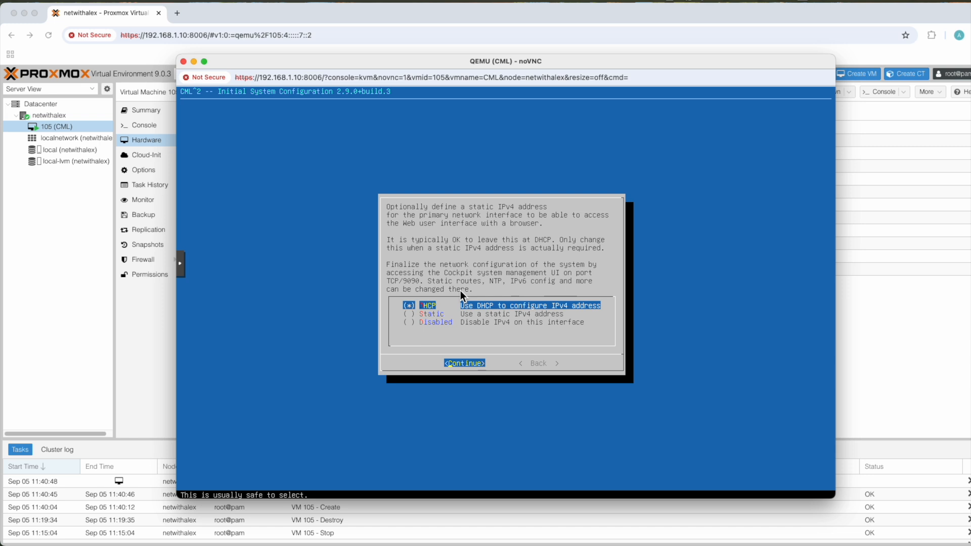
- Configure a static IPv4 setup with address 192.168.1.11, netmask 255.255.255.0, and gateway and DNS server 192.168.1.254
key(Down)
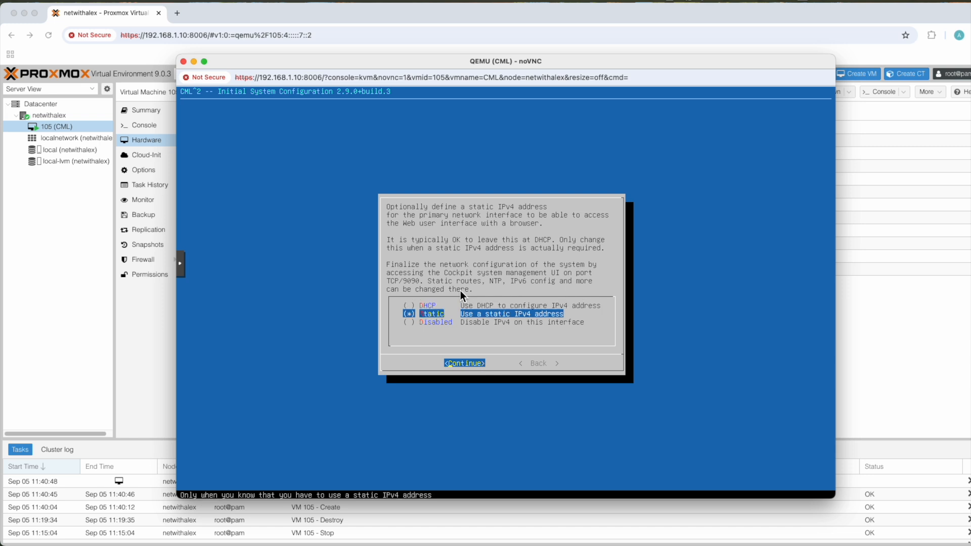
key(Return)
text(192.168.1.11)
key(Down)
text(255.255.255.0)
key(Down)
text(192.168.1.25)
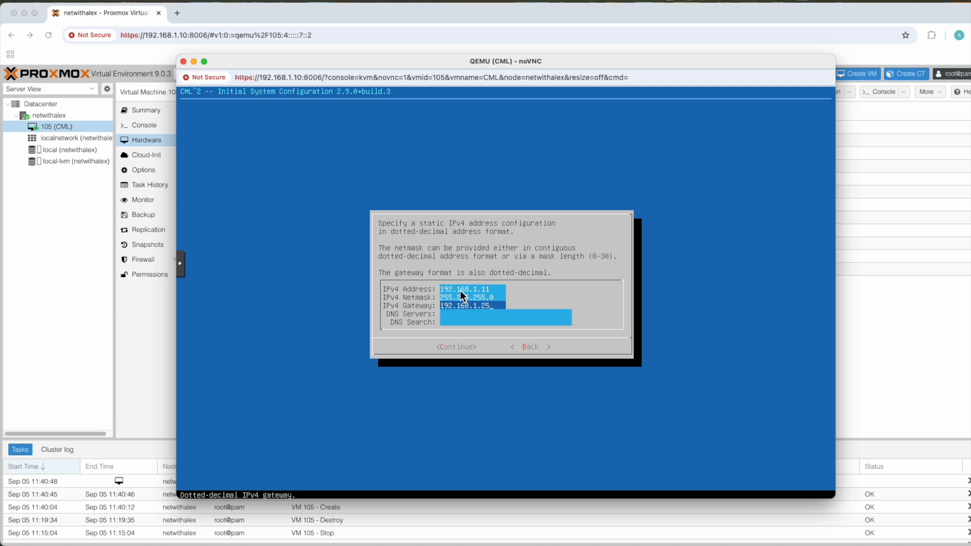
text(4)
key(Down)
key(Tab)
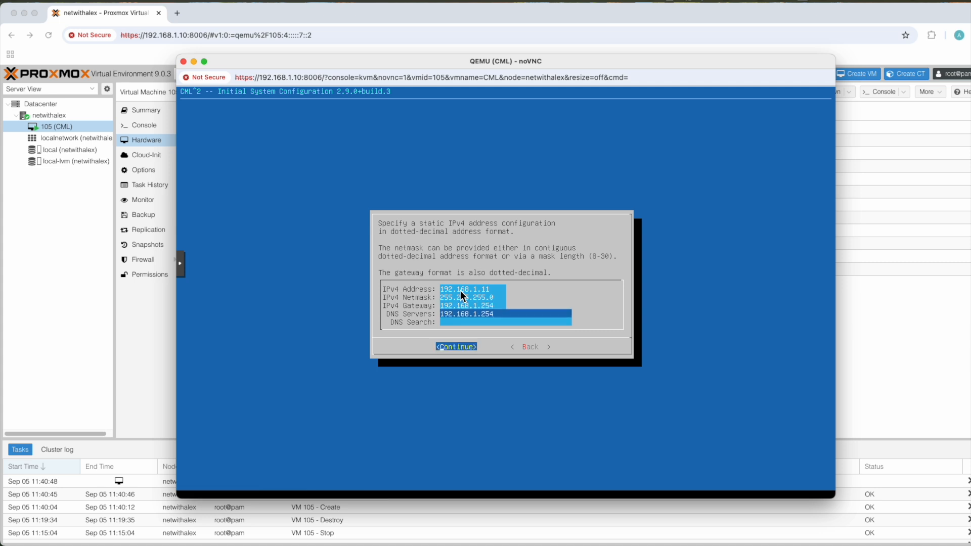
key(Return)
- Enable the OpenSSH service, confirm the configuration summary, and start copying the reference platform images
key(space)
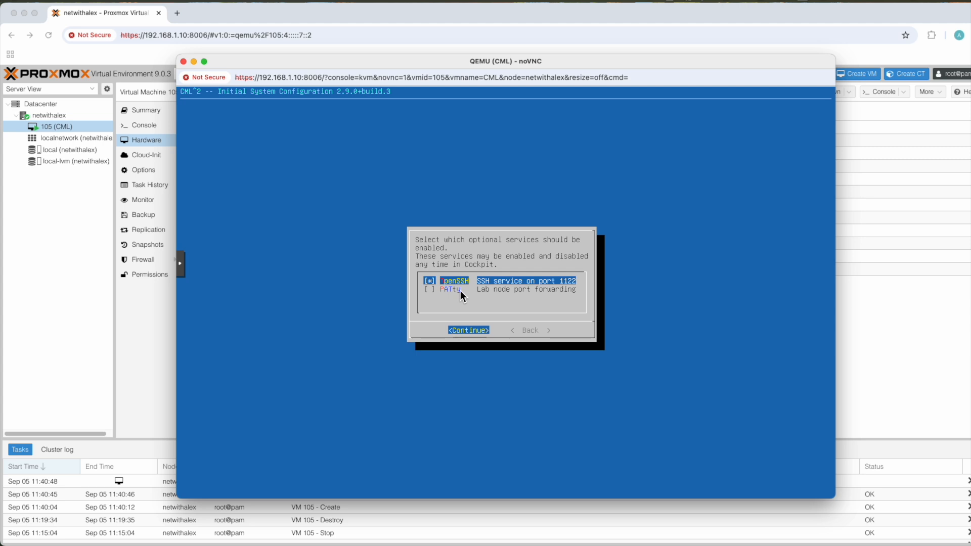
key(Return)
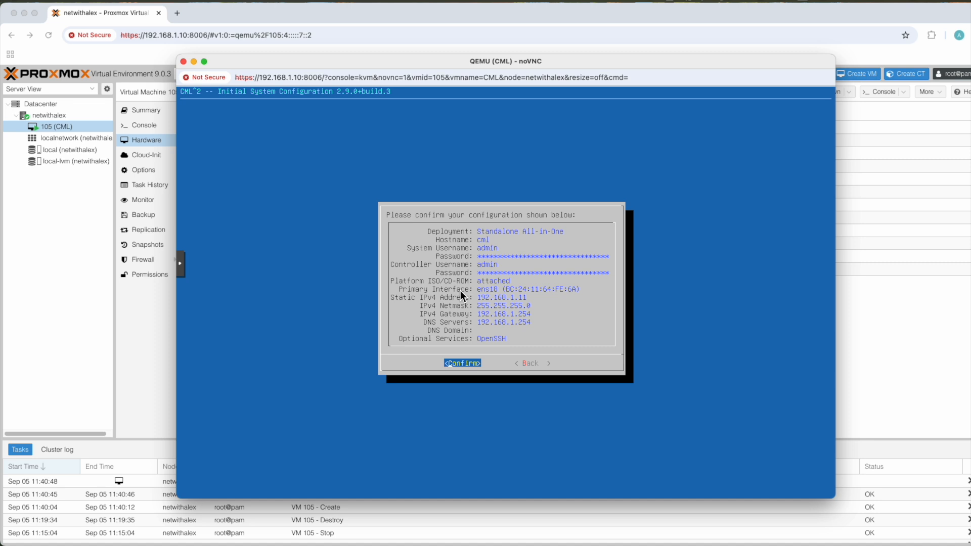
key(Return)
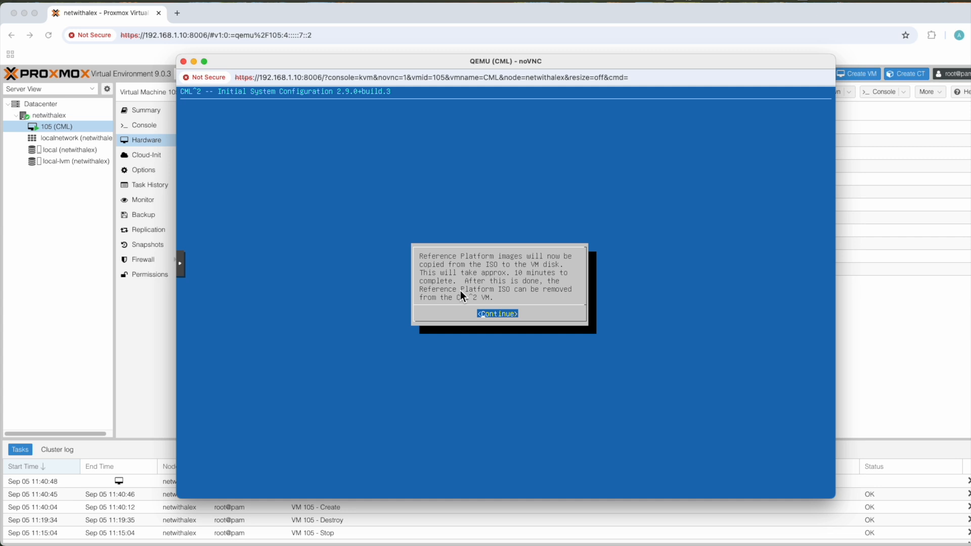
key(Return)
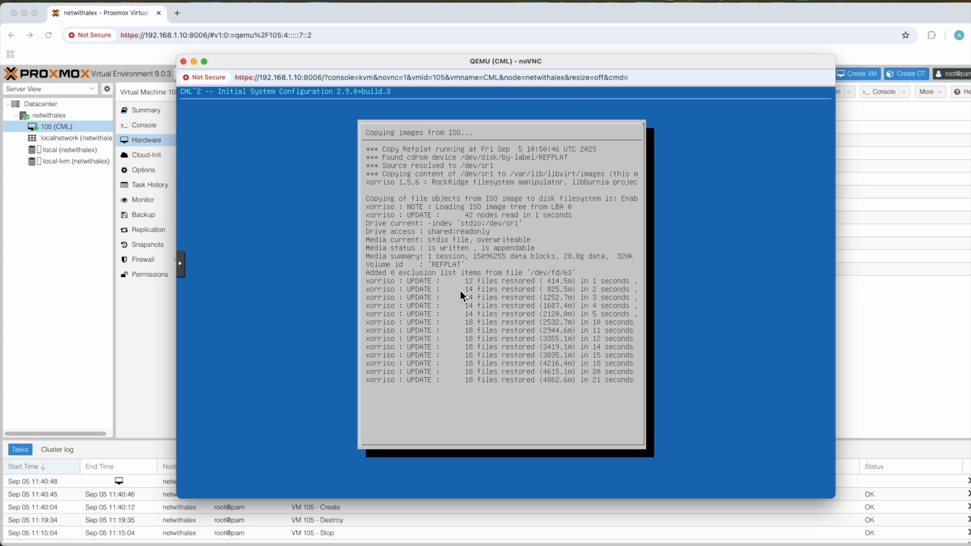
- Skip retrying the reference platform image copy and continue the setup anyway
key(Right)
key(Right)
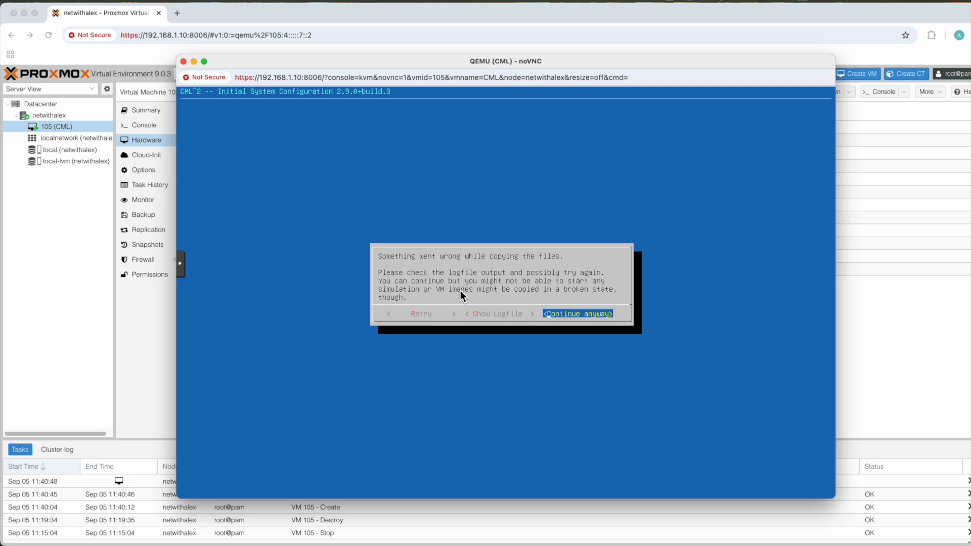
key(Return)
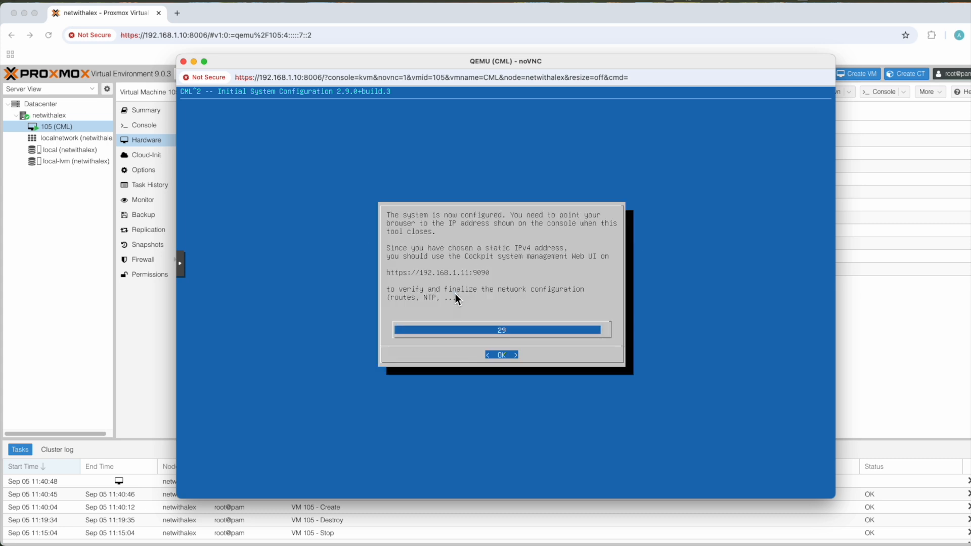
click(182, 17)
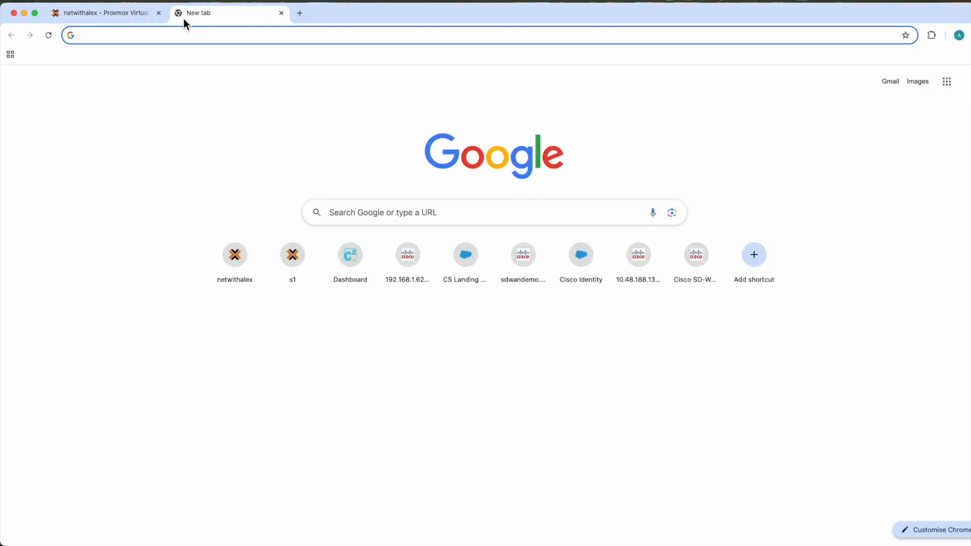
text(http)
text(s://192.168)
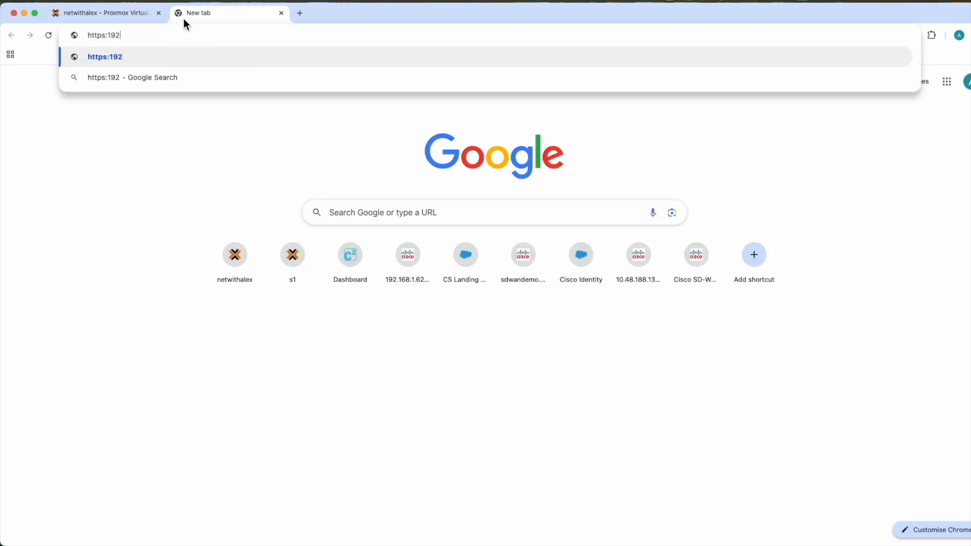
text(.1.11:9090)
key(Return)
click(363, 293)
click(390, 370)
text(admin)
key(Tab)
text(*********)
key(Return)
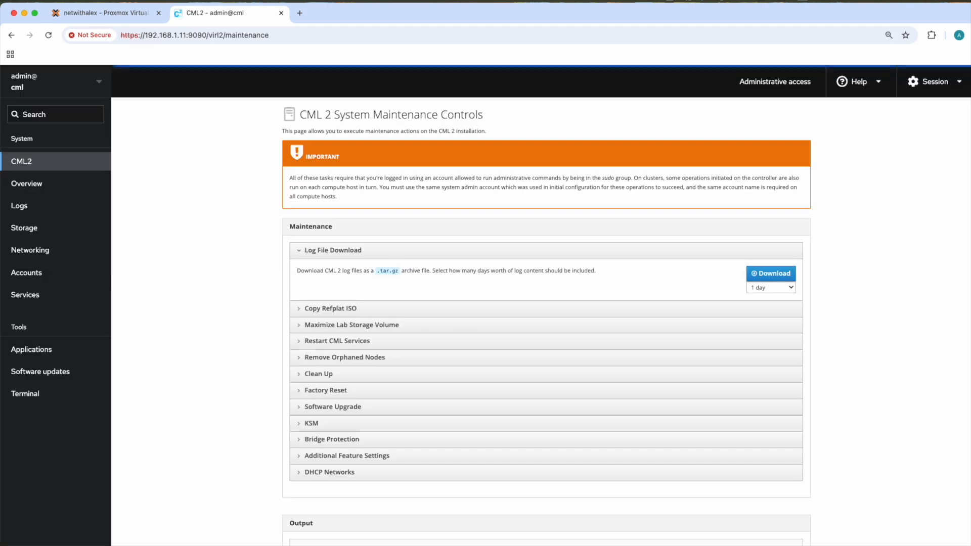
- Open the CML web interface at 192.168.1.11 in another browser tab and log in as admin with the account password
click(298, 15)
text(192.168.1.11)
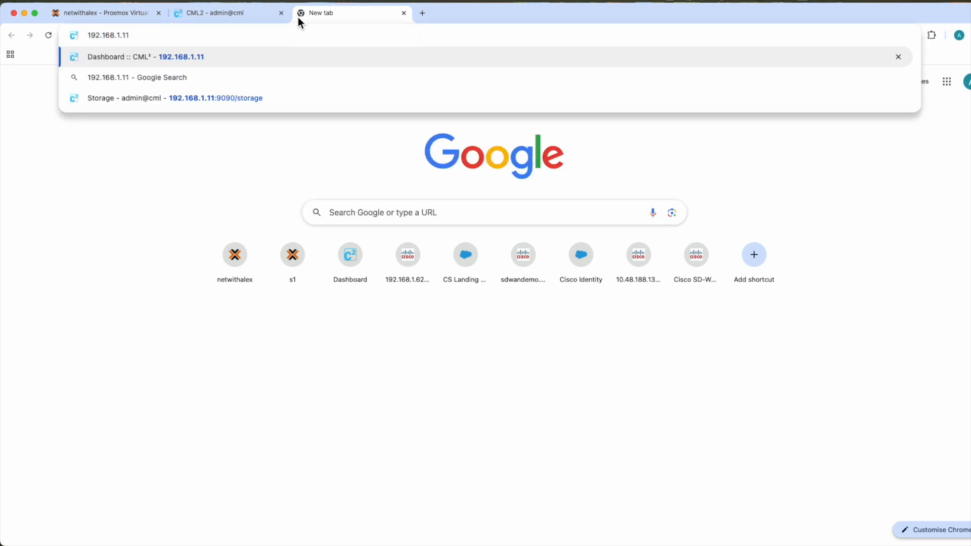
key(Return)
text(admin)
key(Tab)
text(*)
key(Return)
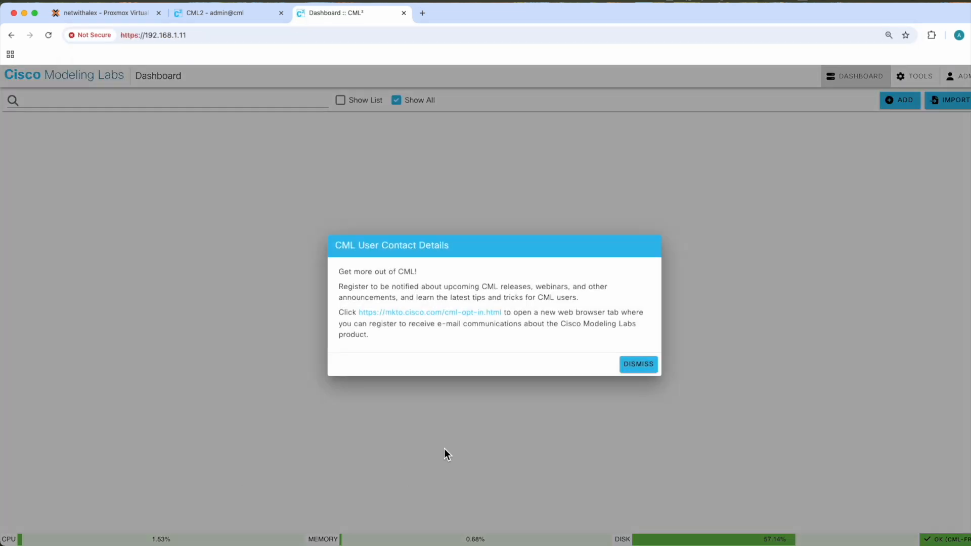
- Dismiss the user contact details notice and expand the system resource statistics in a new lab
click(638, 363)
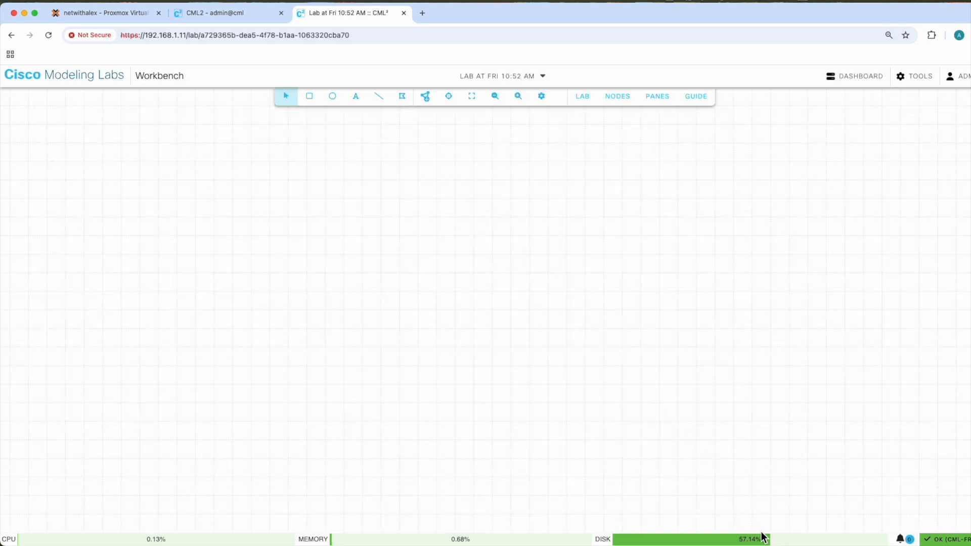
click(763, 534)
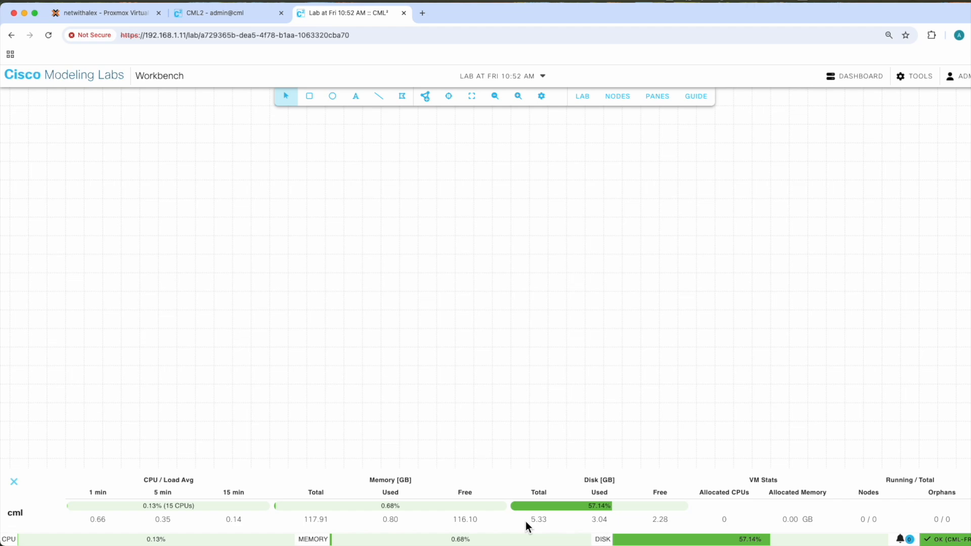
- In Cockpit's storage management, add the 520 GB of unpartitioned space on /dev/sda to the vg00 volume group
click(192, 11)
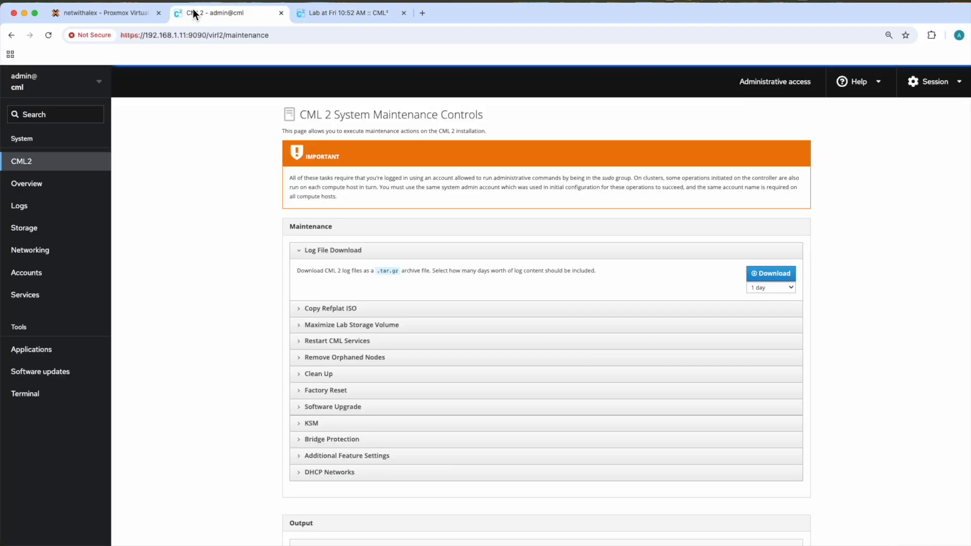
click(50, 227)
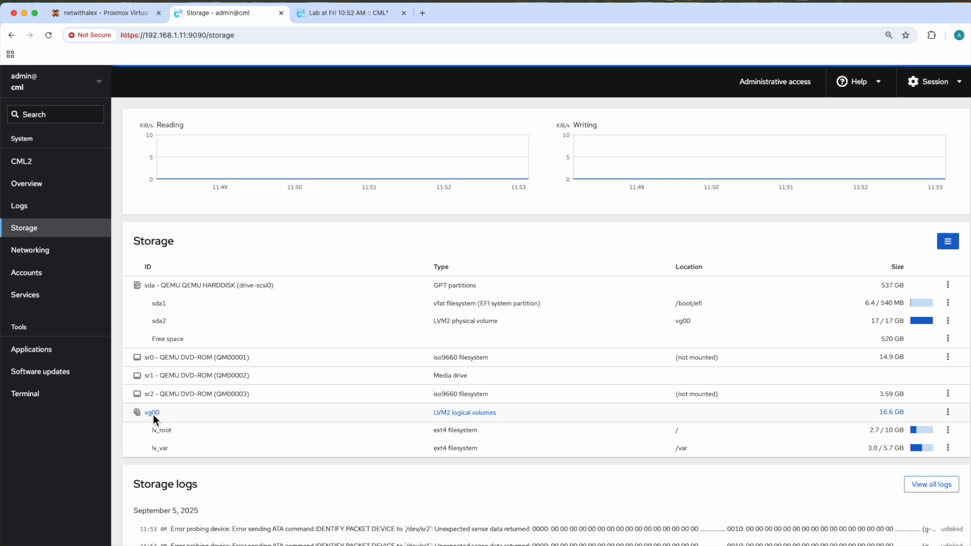
click(948, 412)
click(887, 501)
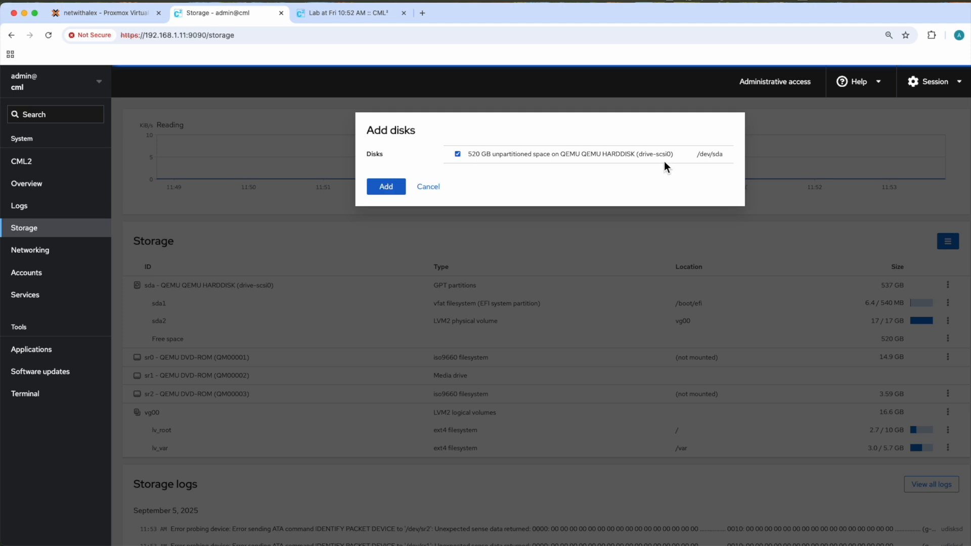
click(385, 188)
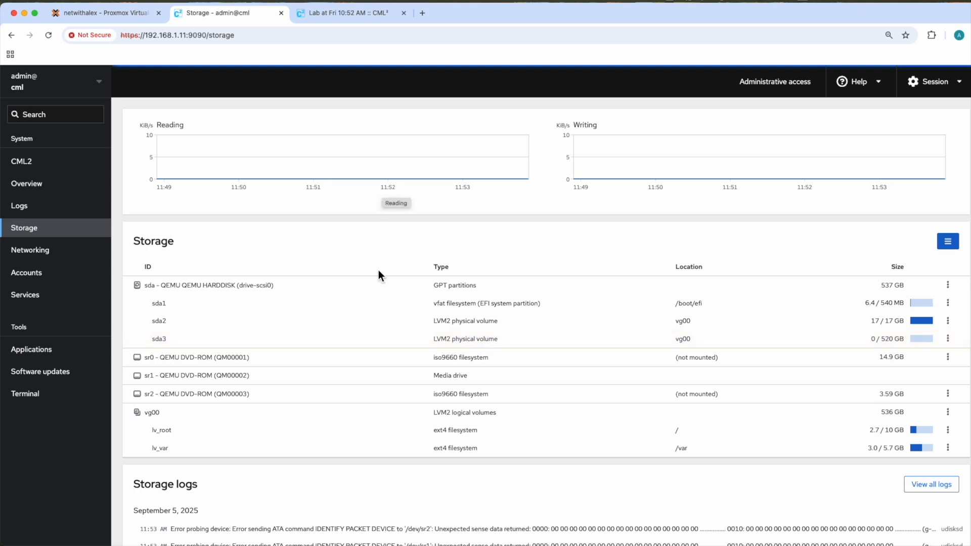
- Grow the lv_var logical volume to its maximum size and check the total disk capacity in the lab's resource statistics
scroll(380, 323, down, 1)
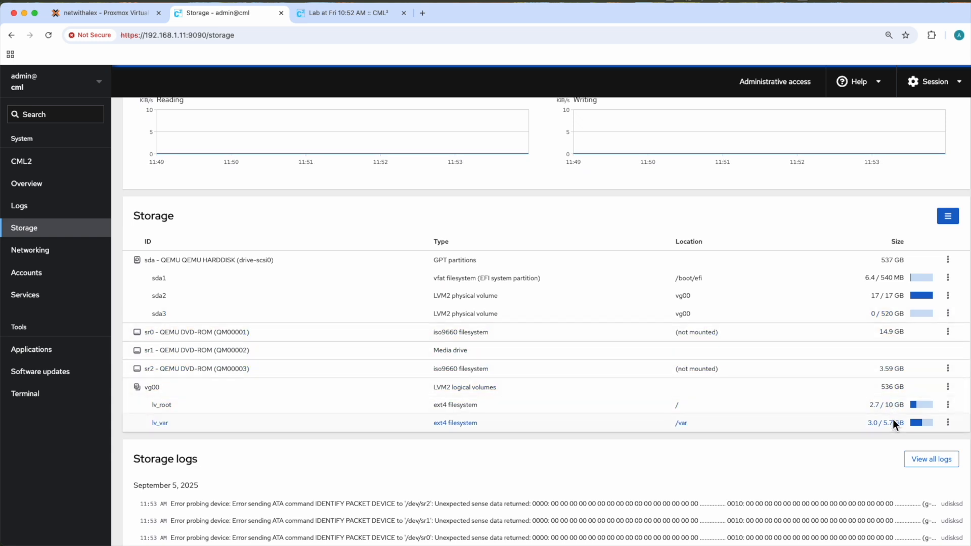
click(947, 422)
click(918, 365)
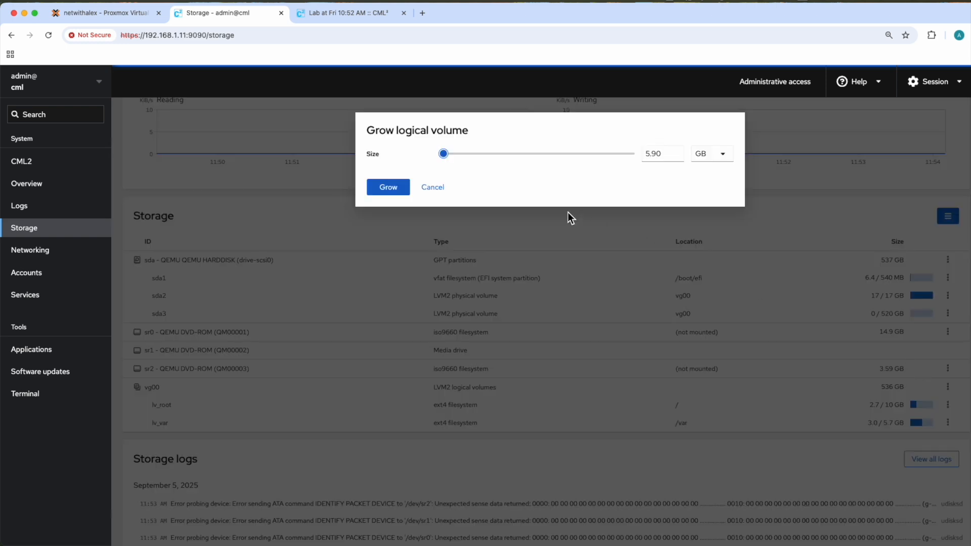
drag(443, 154, 637, 158)
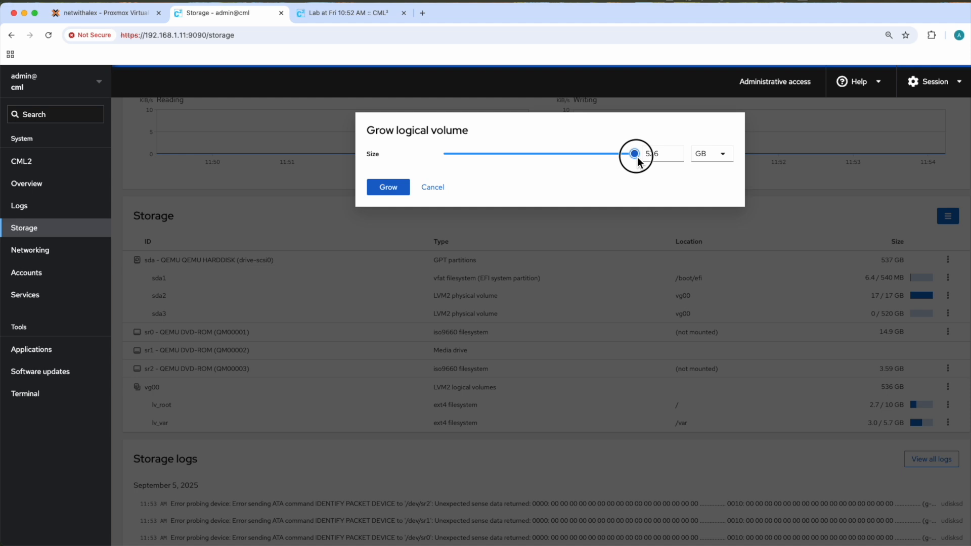
click(399, 193)
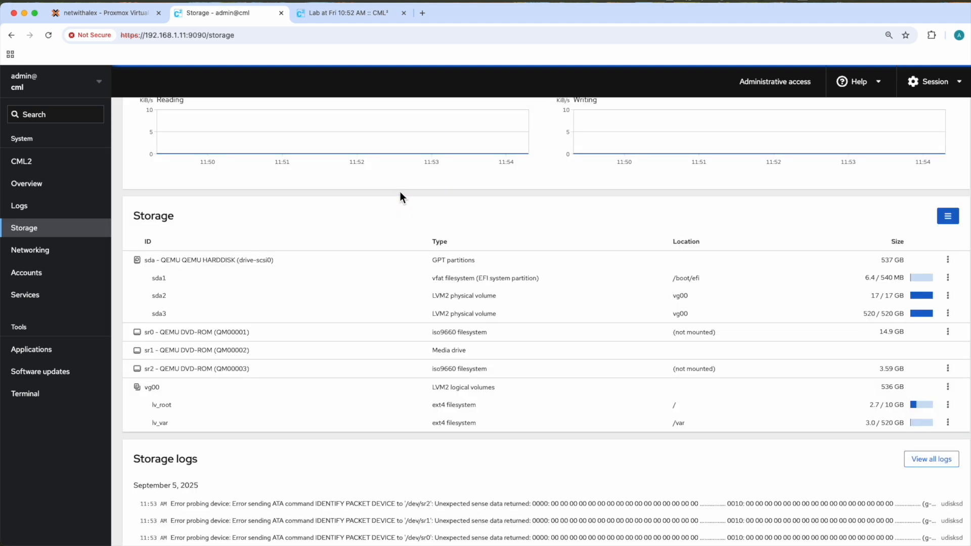
click(335, 13)
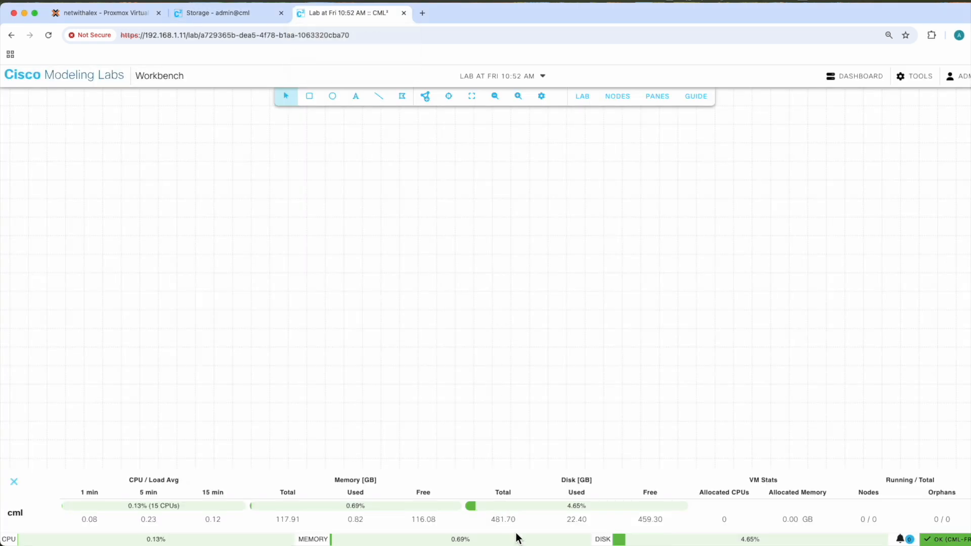
drag(491, 521, 521, 526)
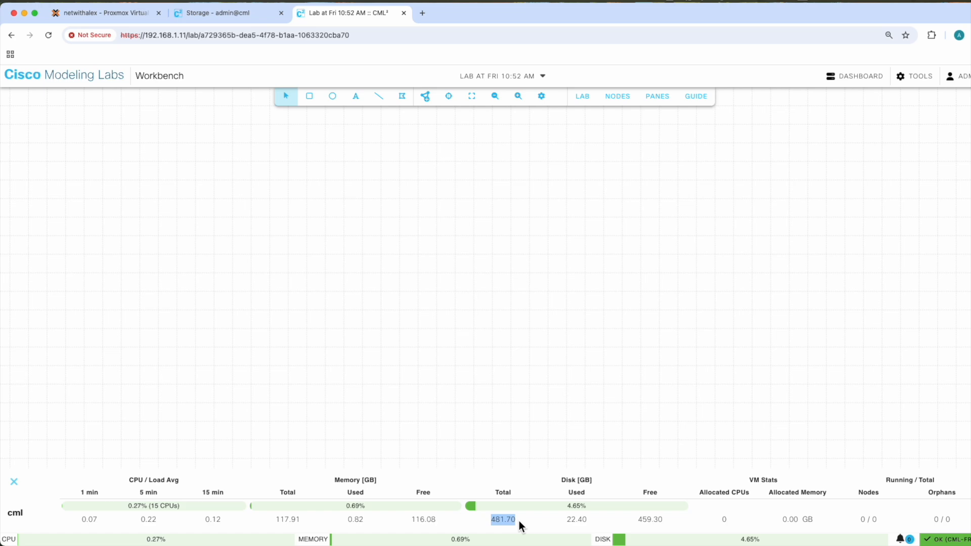
- Run Copy Refplat ISO from Cockpit's CML2 maintenance controls and follow its output through to the end
click(229, 18)
click(65, 161)
drag(301, 271, 313, 319)
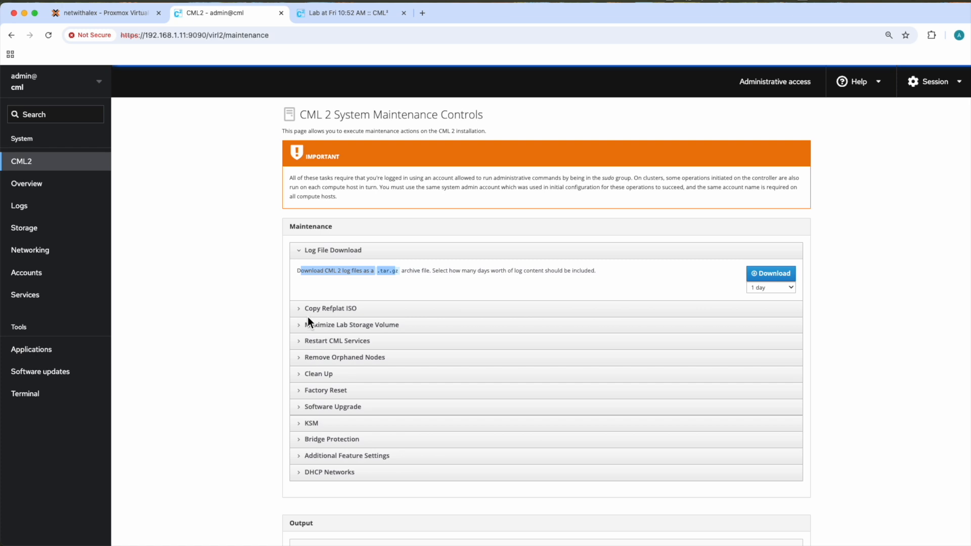
click(302, 308)
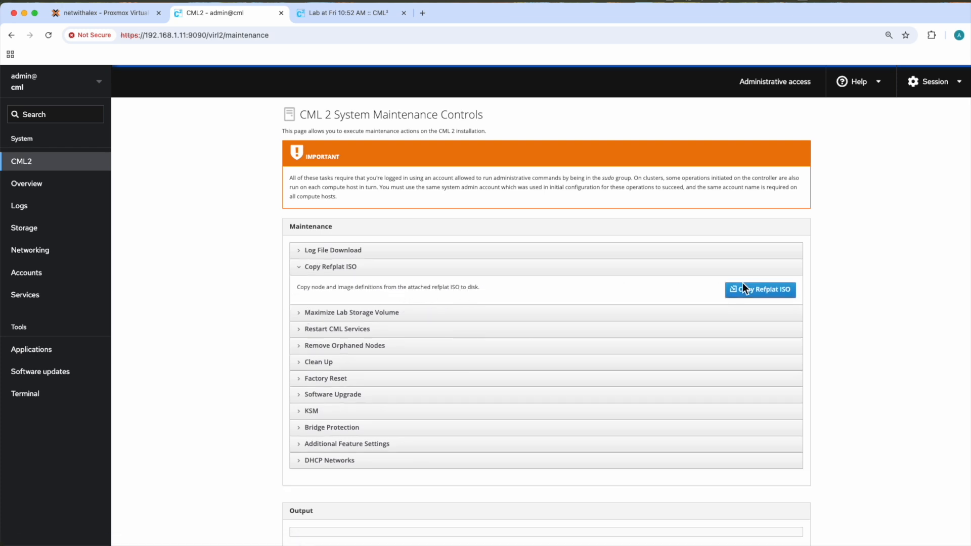
click(766, 292)
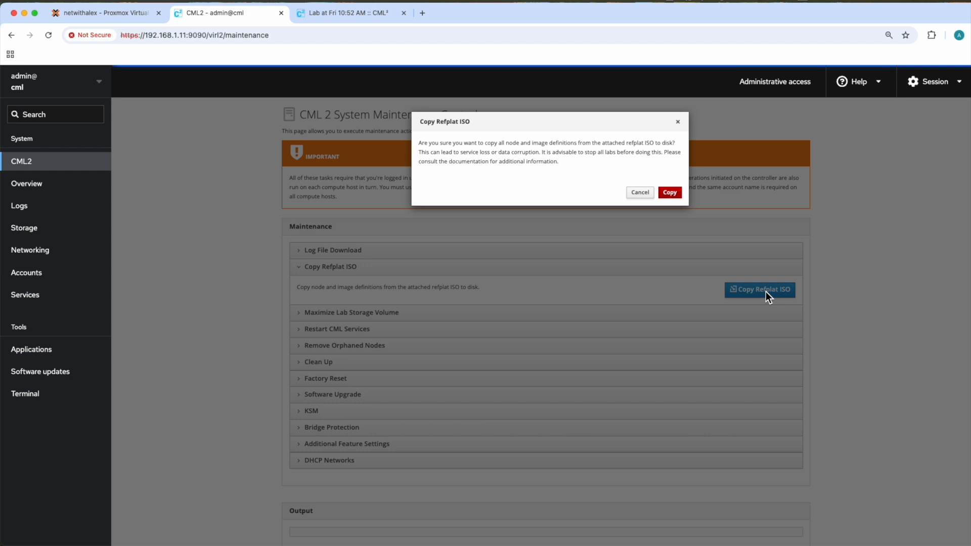
click(669, 193)
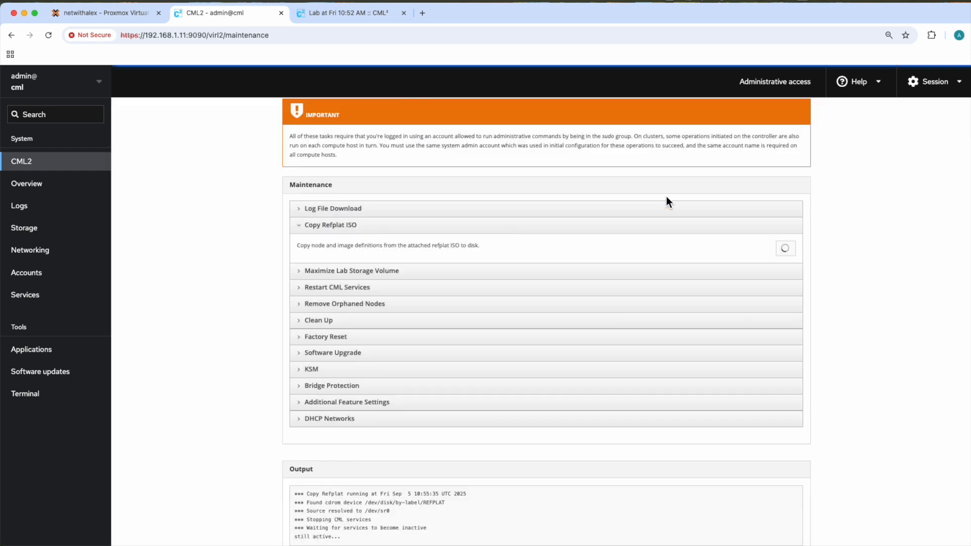
scroll(627, 345, down, 1)
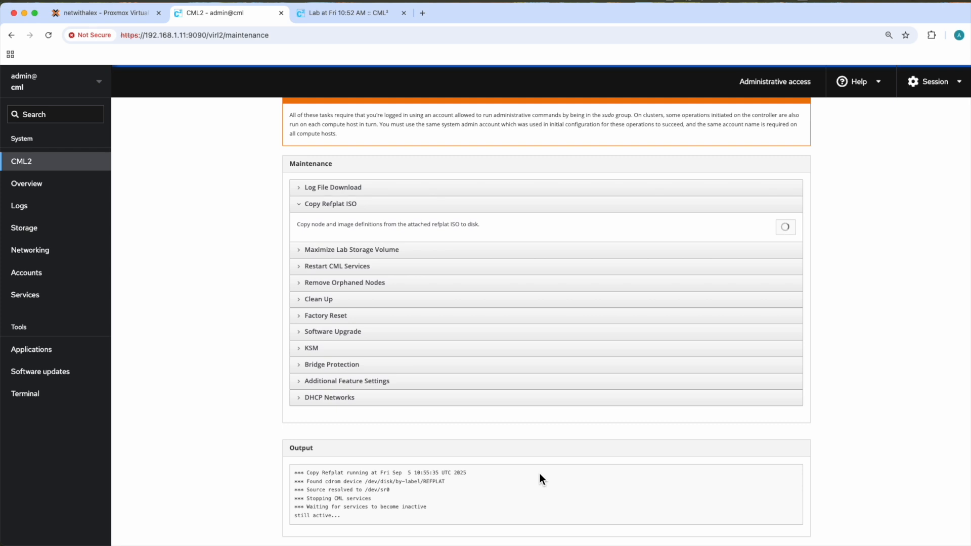
scroll(510, 425, down, 15)
scroll(473, 333, down, 1)
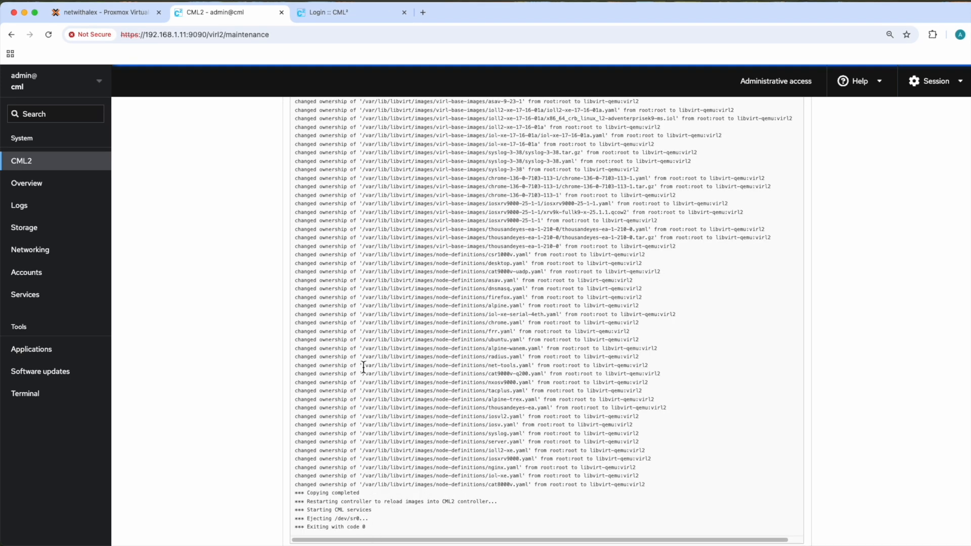
- Switch to the Cisco Modeling Labs workbench, browse the available node types, and add an IOL router to the lab canvas
click(319, 13)
click(426, 97)
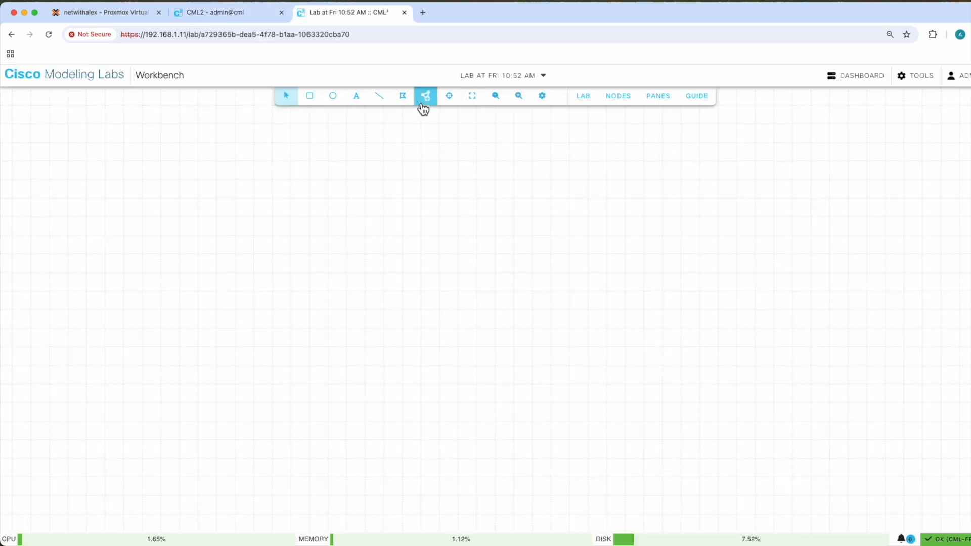
drag(597, 136, 594, 258)
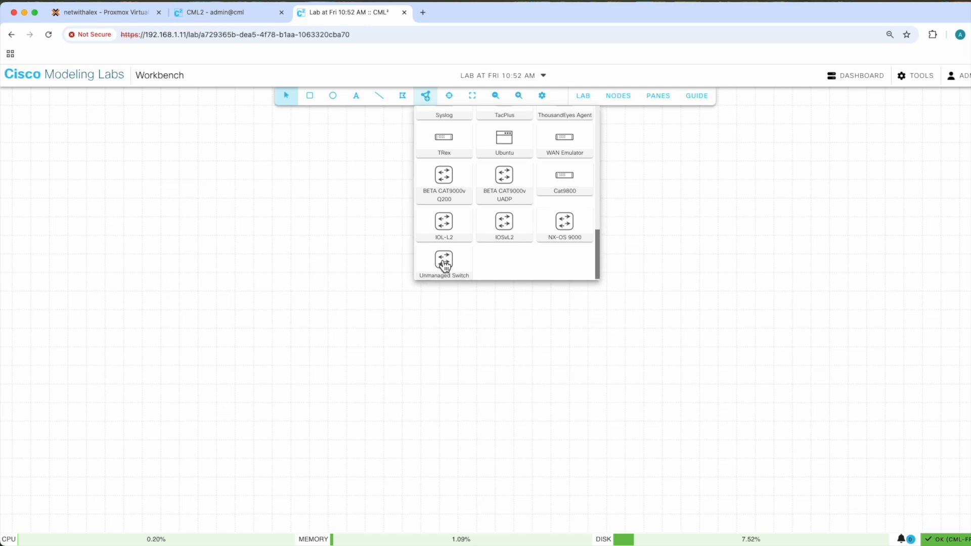
scroll(590, 232, up, 3)
scroll(600, 217, up, 10)
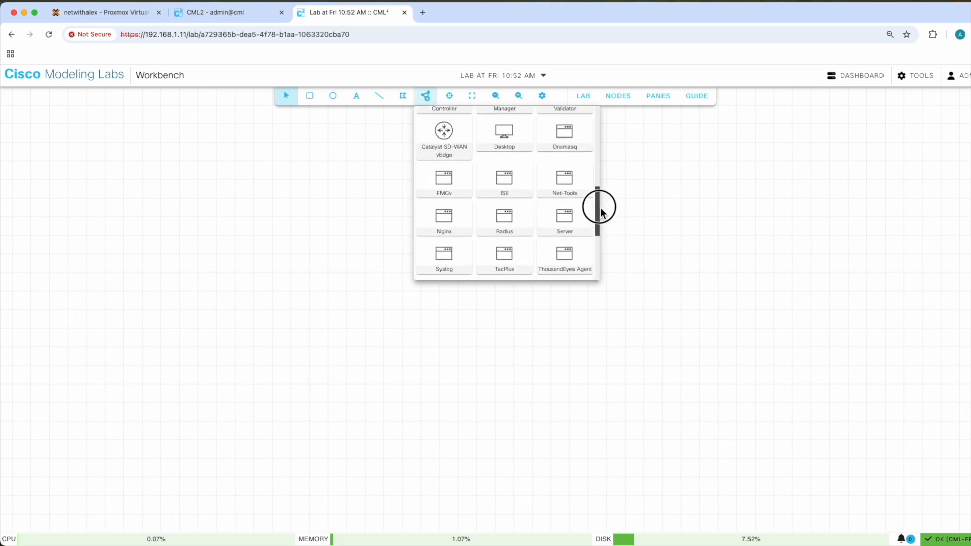
drag(505, 172, 311, 256)
- Start the IOL router node and open its console
right_click(310, 256)
click(336, 283)
right_click(309, 257)
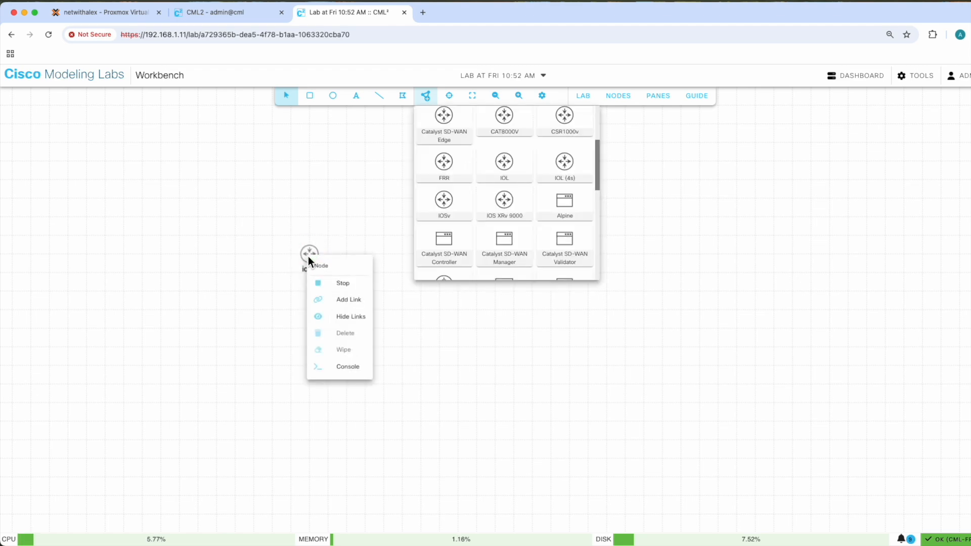
click(342, 371)
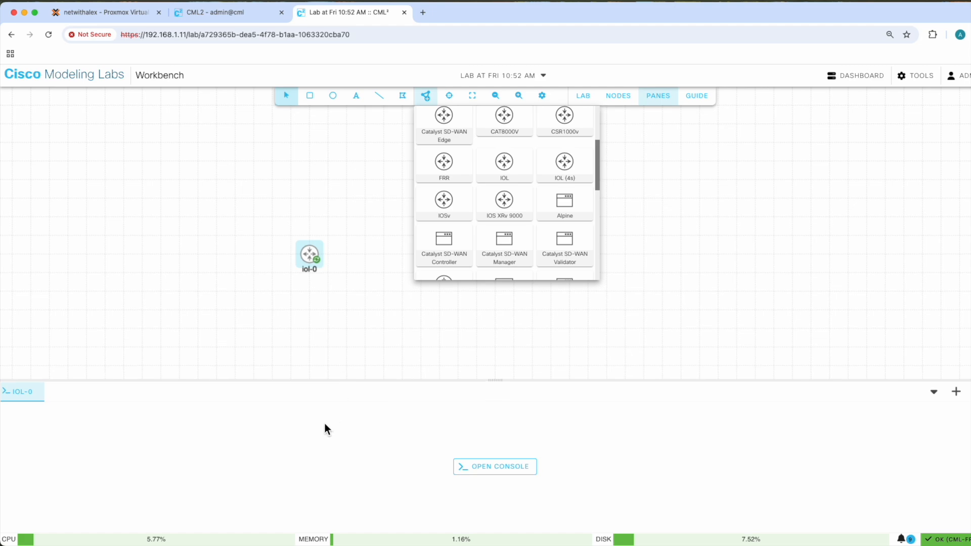
click(489, 469)
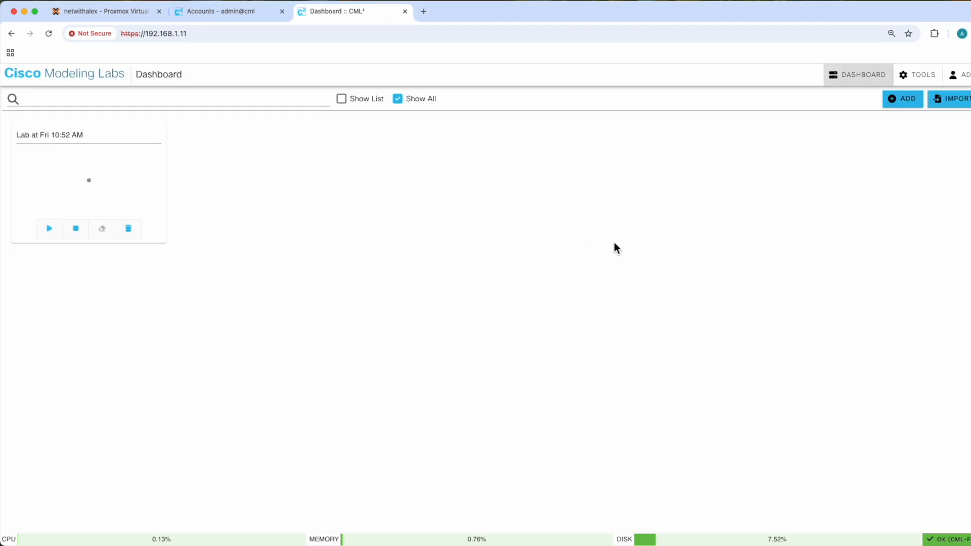
- Review the device limit on the Smart Software Licensing page and open the product configuration choices
click(917, 82)
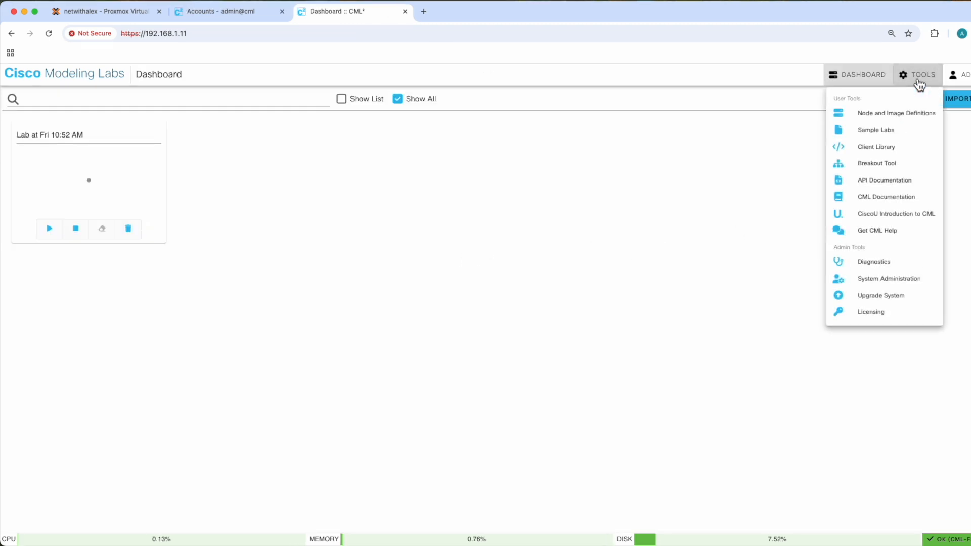
click(873, 313)
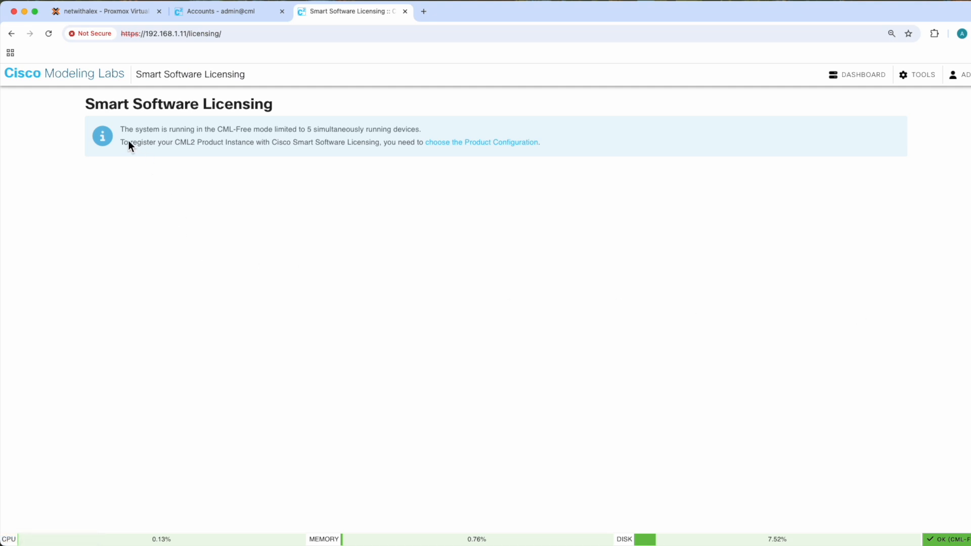
drag(125, 132, 327, 132)
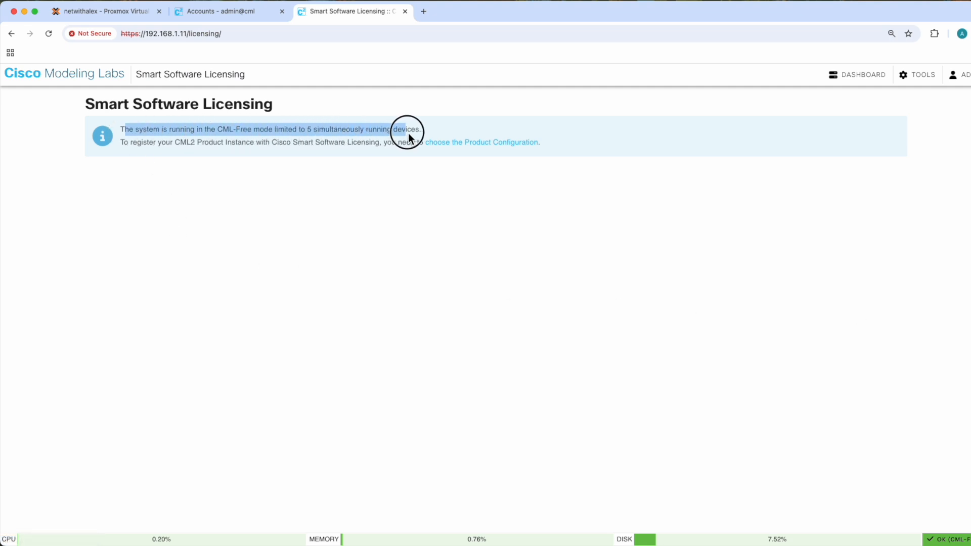
click(458, 144)
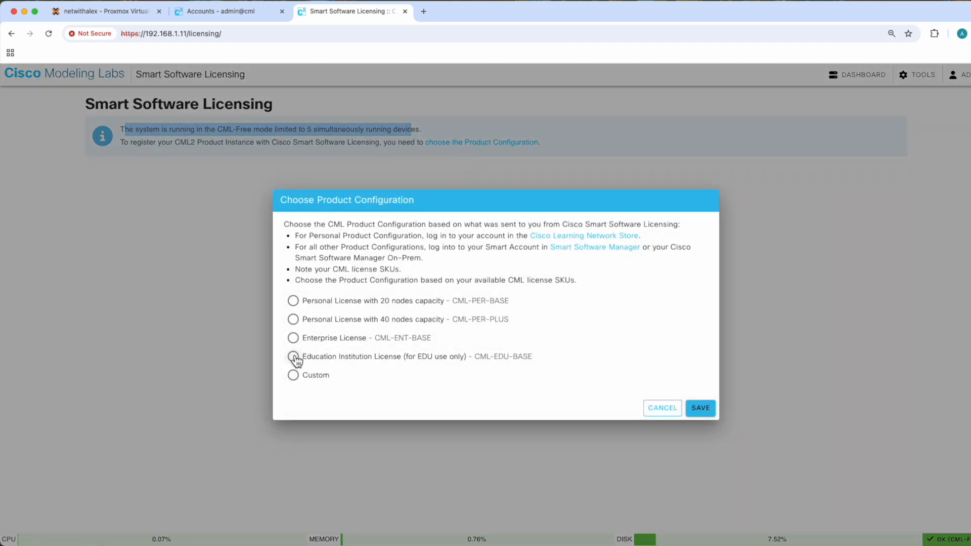